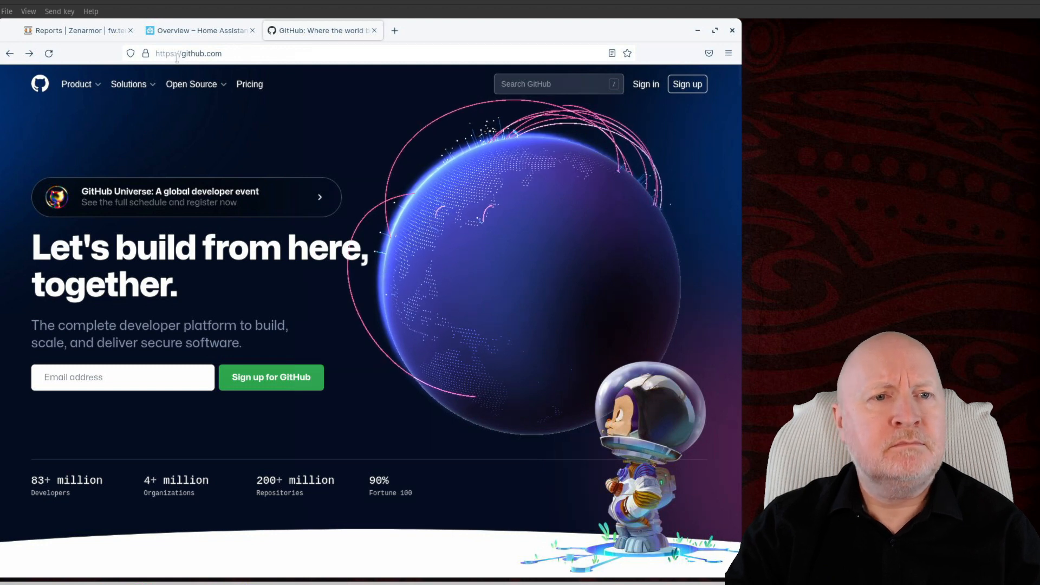
# Start a GitHub sign-up with the email address and accept the browser's generated strong password.
pyautogui.click(677, 88)
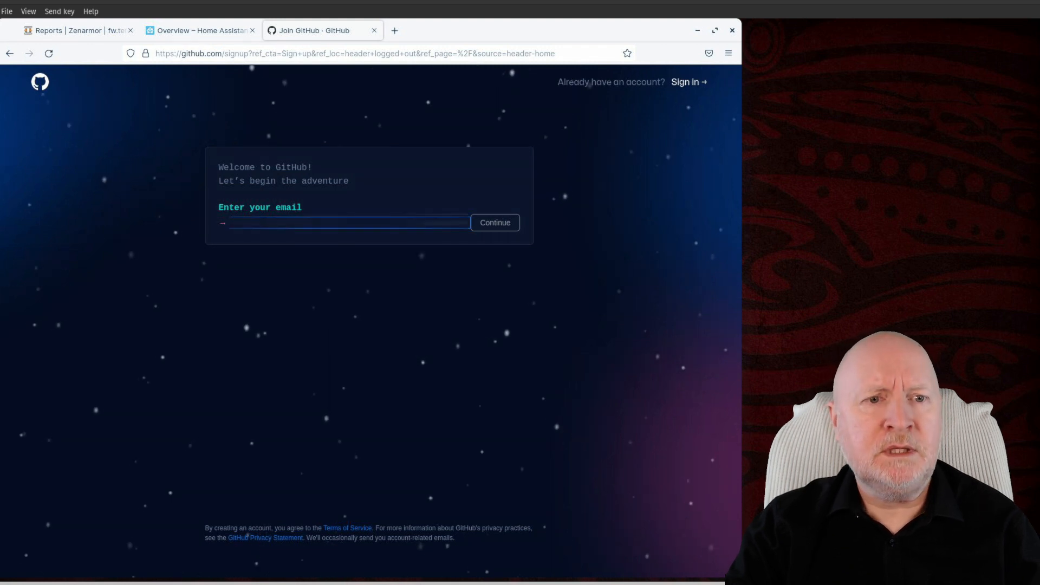
pyautogui.hotkey('ctrl', 'v')
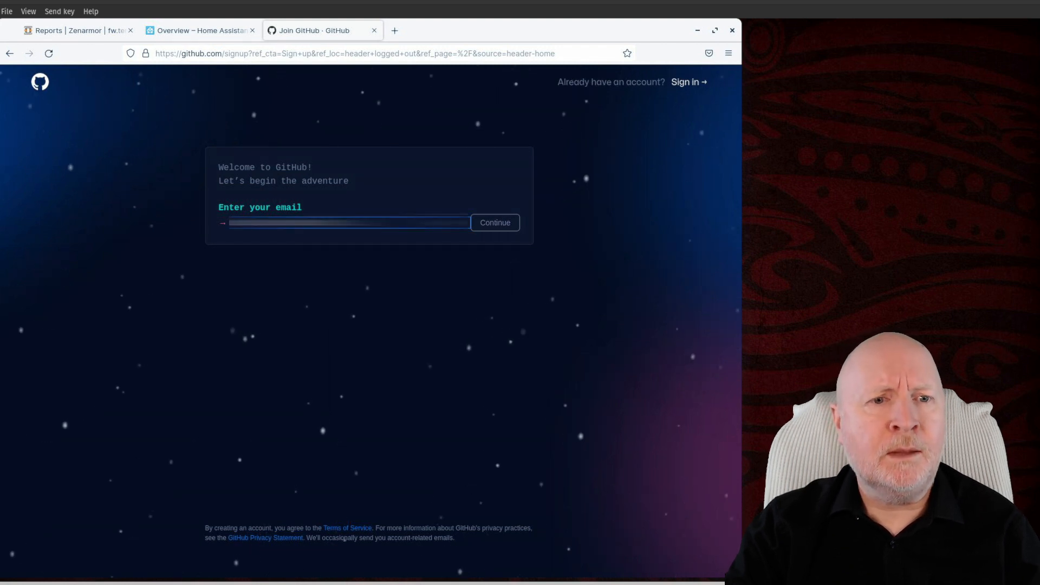
pyautogui.click(490, 223)
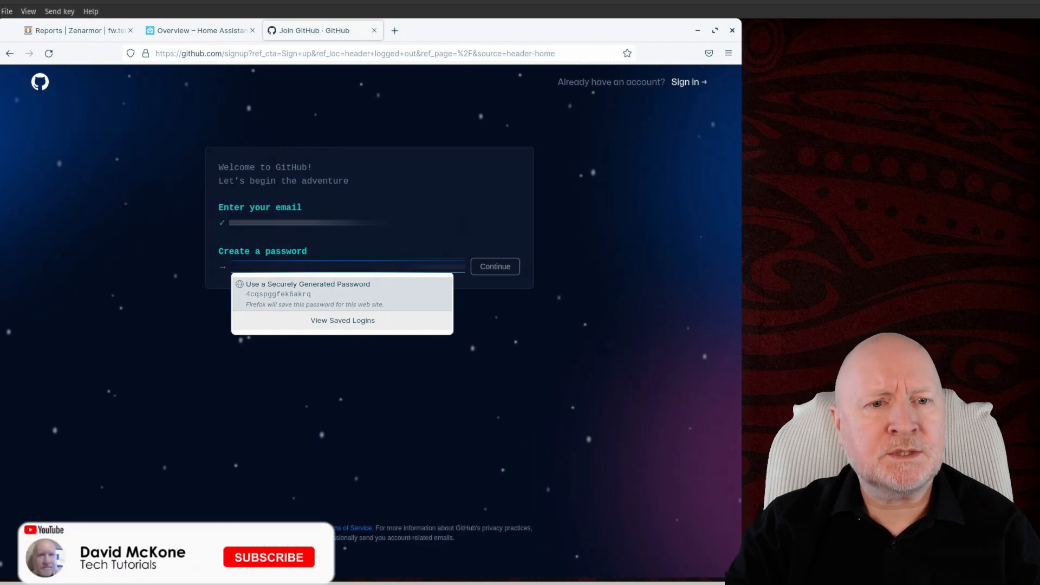
pyautogui.click(337, 266)
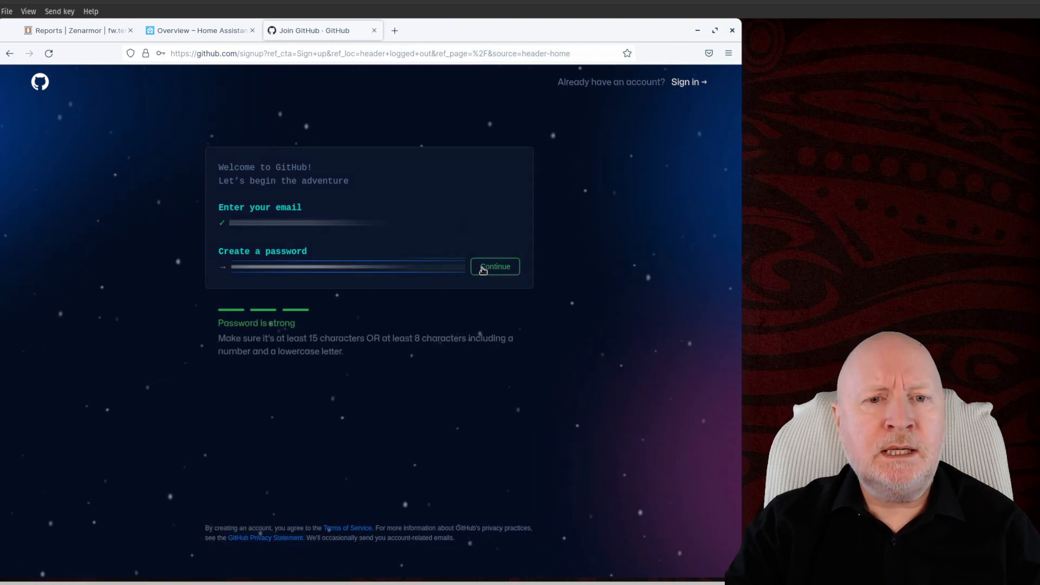
pyautogui.click(483, 269)
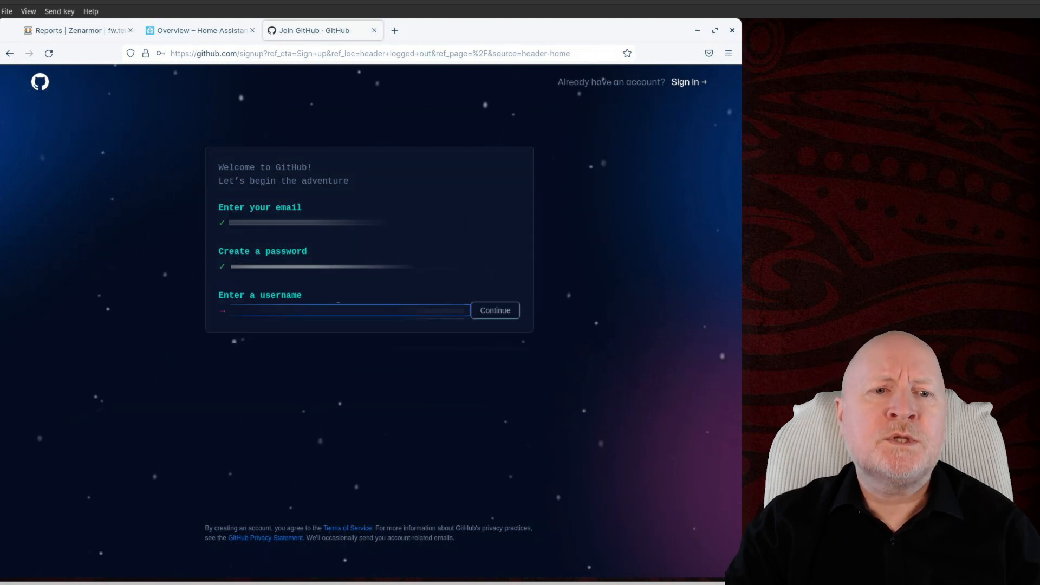
# Enter a username and answer 'n' to decline GitHub product update emails.
pyautogui.press('Return')
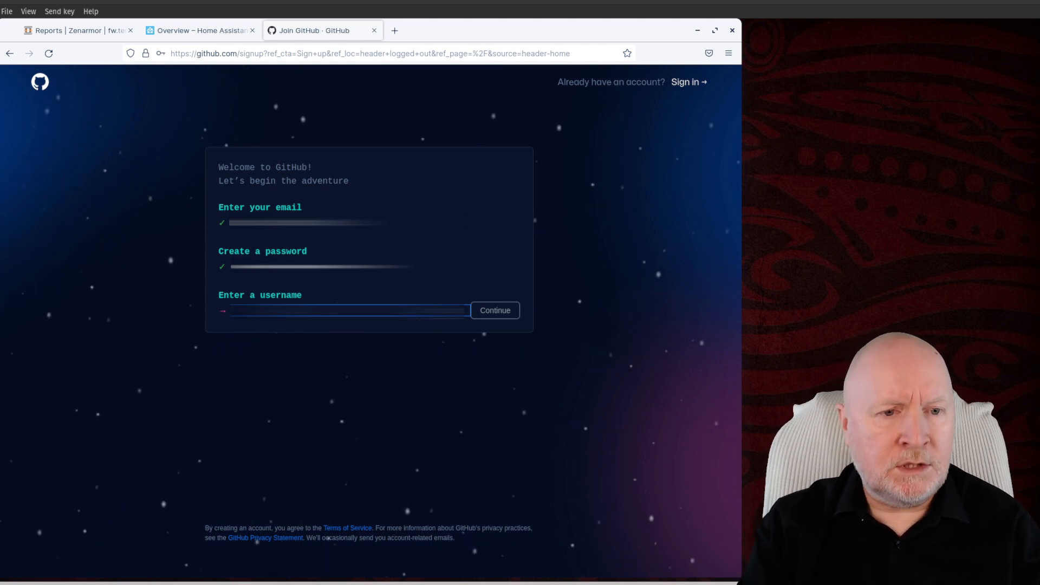
pyautogui.write('...')
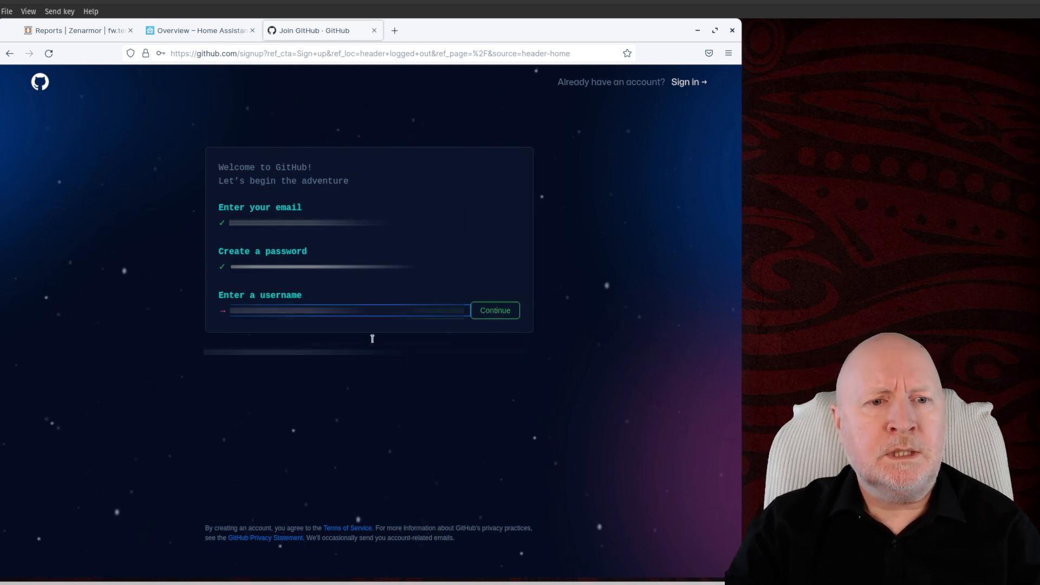
pyautogui.click(508, 313)
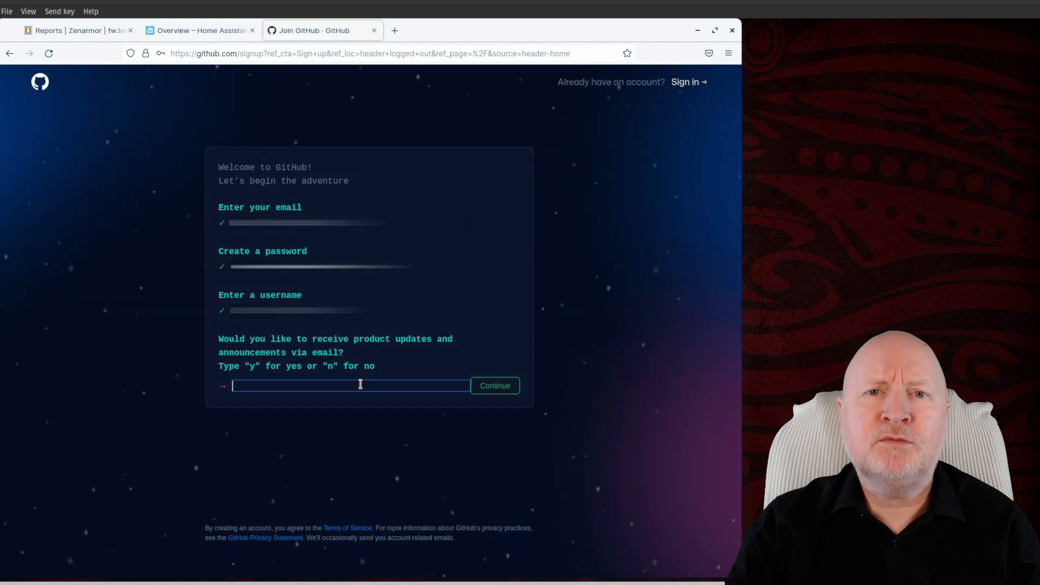
pyautogui.write('n')
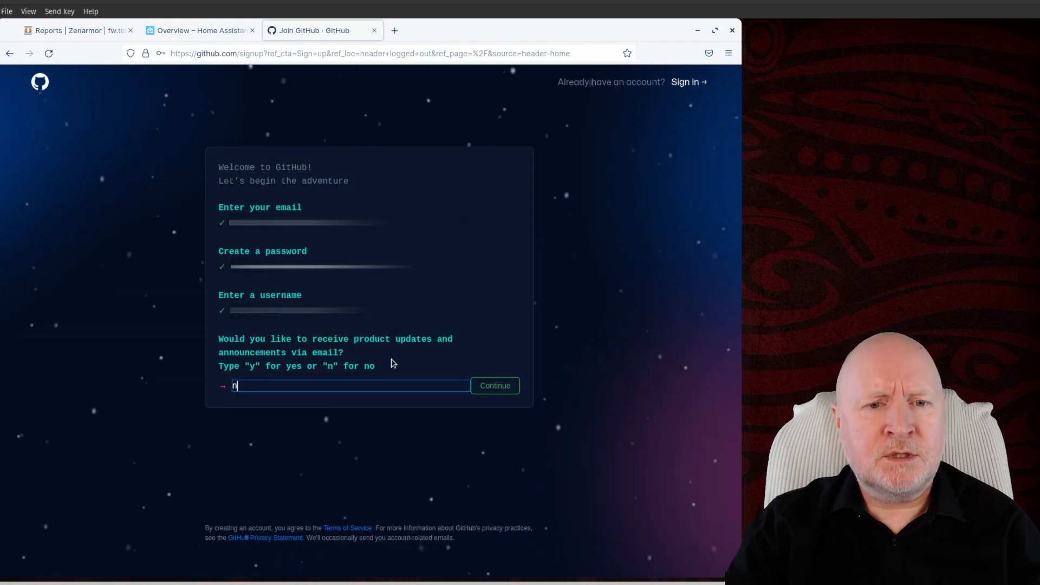
pyautogui.click(497, 385)
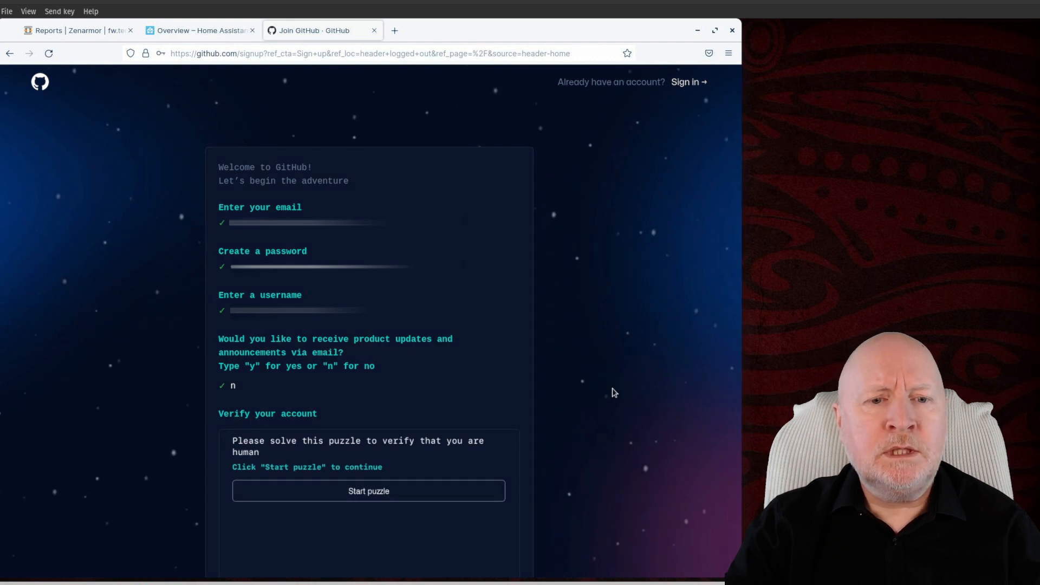
# Solve the verification puzzle by choosing the spiral galaxy image each round, then create the account.
pyautogui.scroll(-2, 611, 391)
pyautogui.scroll(-1, 615, 393)
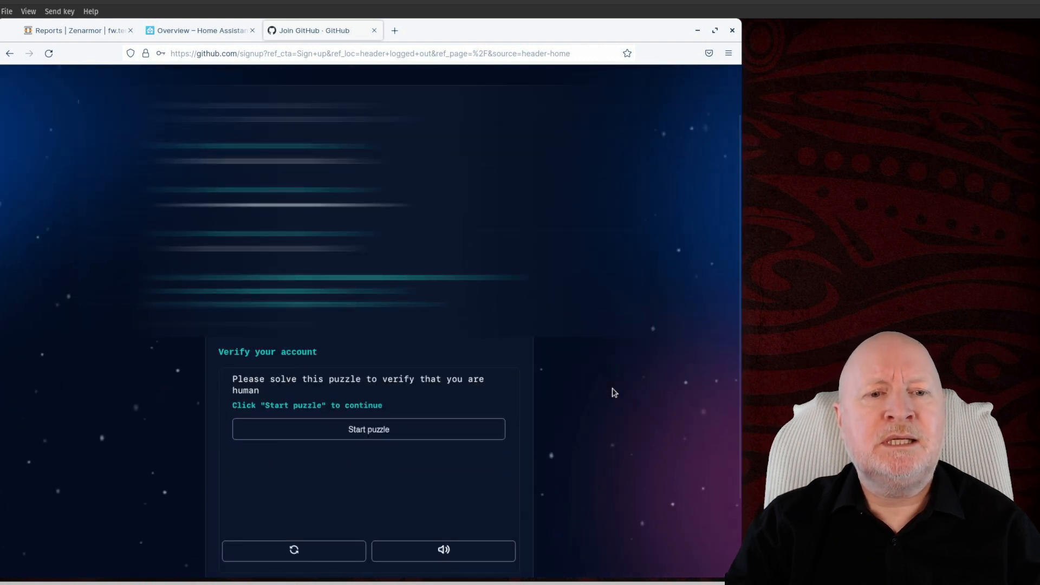
pyautogui.scroll(-3, 614, 393)
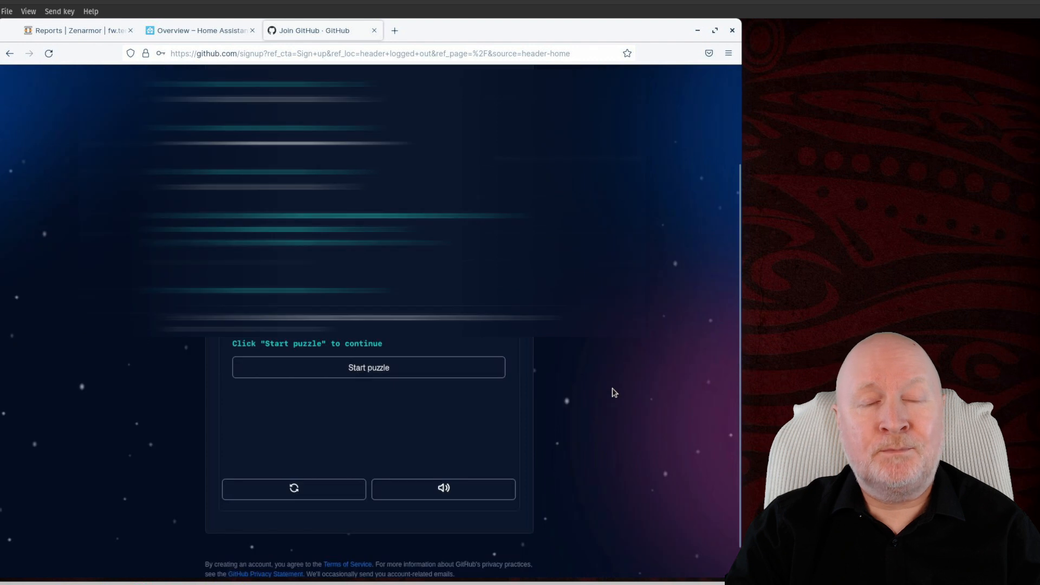
pyautogui.click(350, 372)
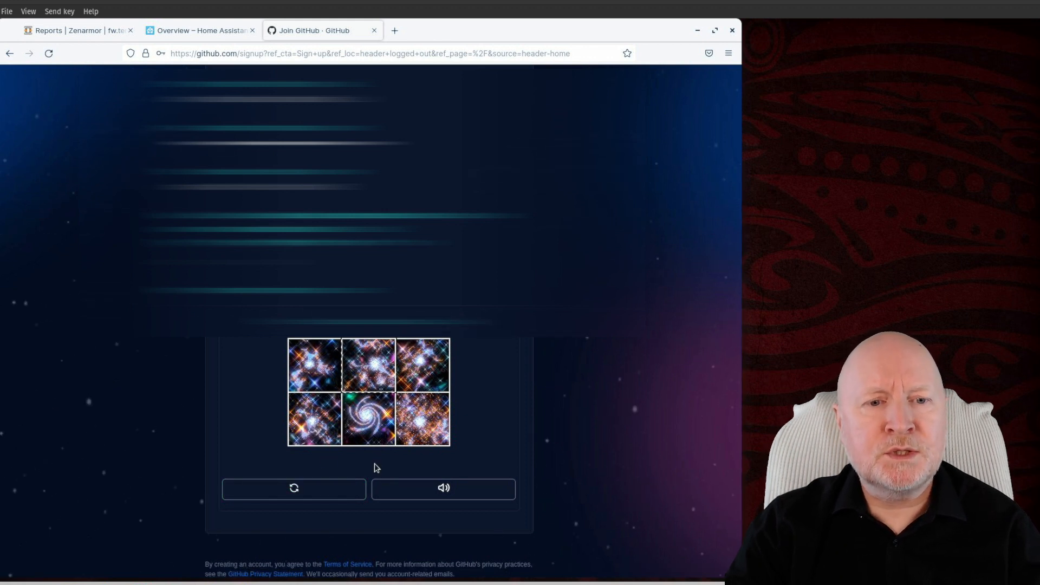
pyautogui.click(367, 431)
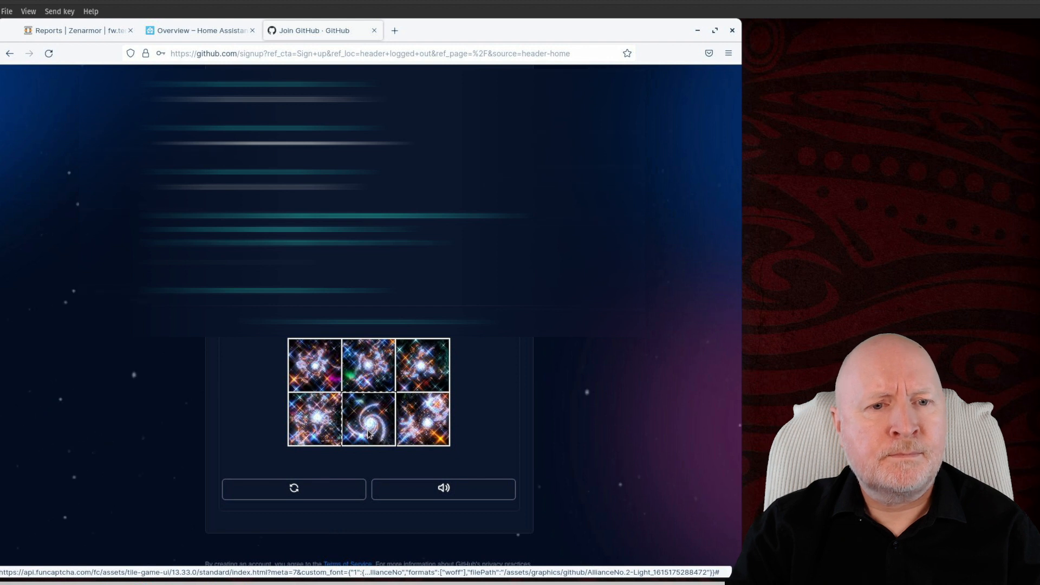
pyautogui.click(368, 432)
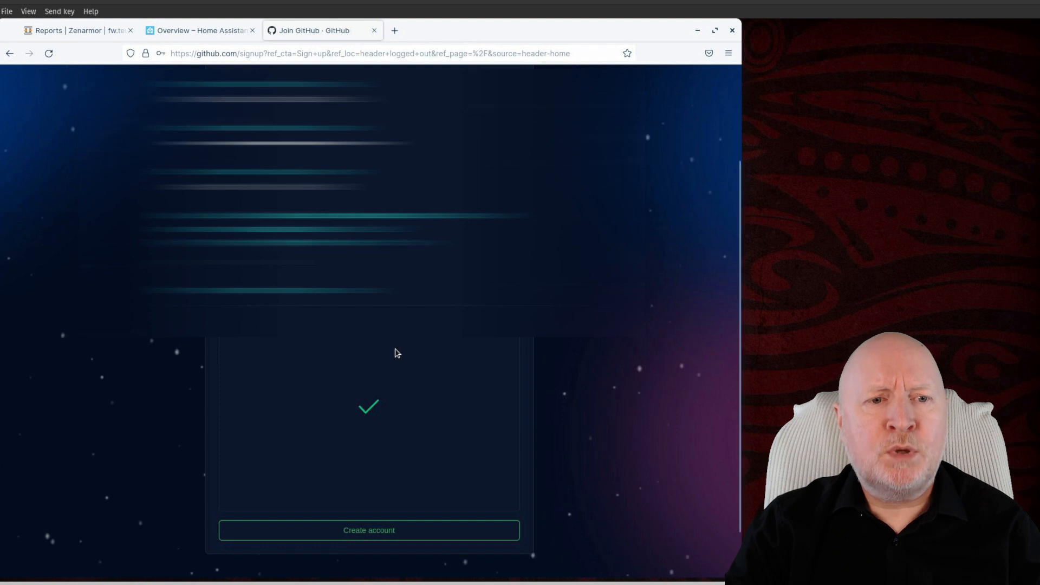
pyautogui.click(376, 531)
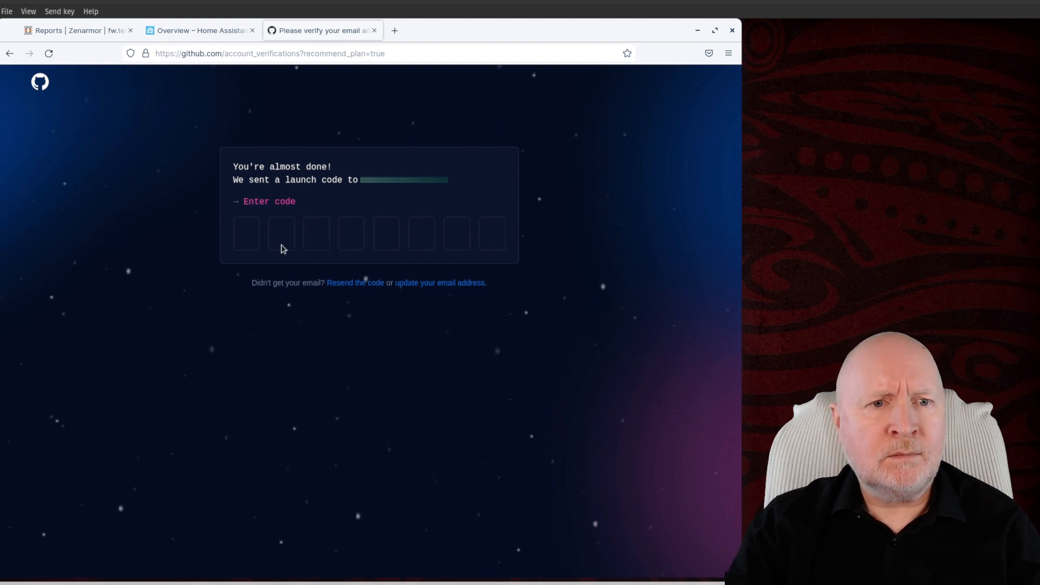
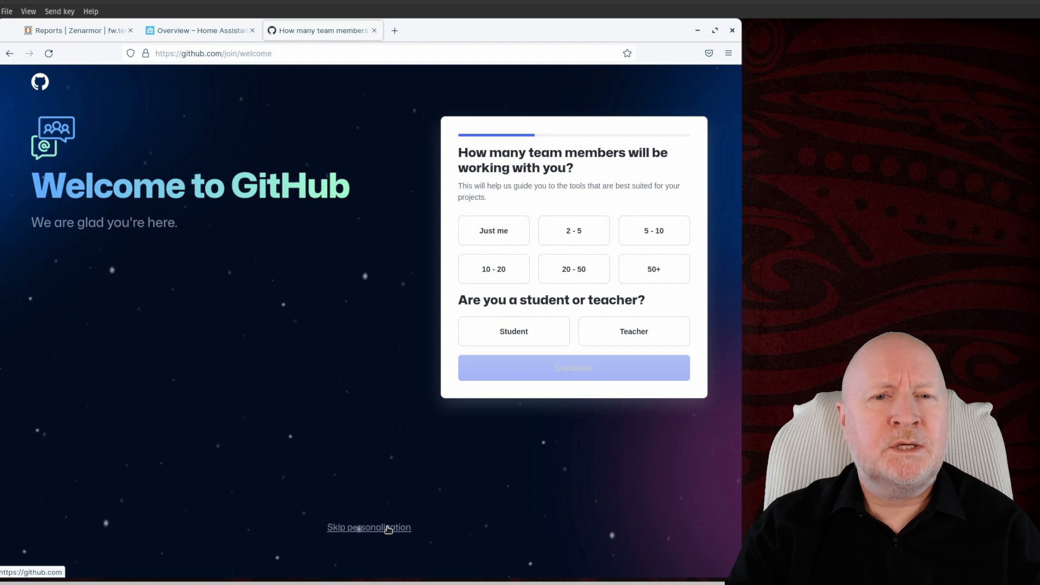
# Skip the GitHub welcome personalization survey.
pyautogui.click(389, 529)
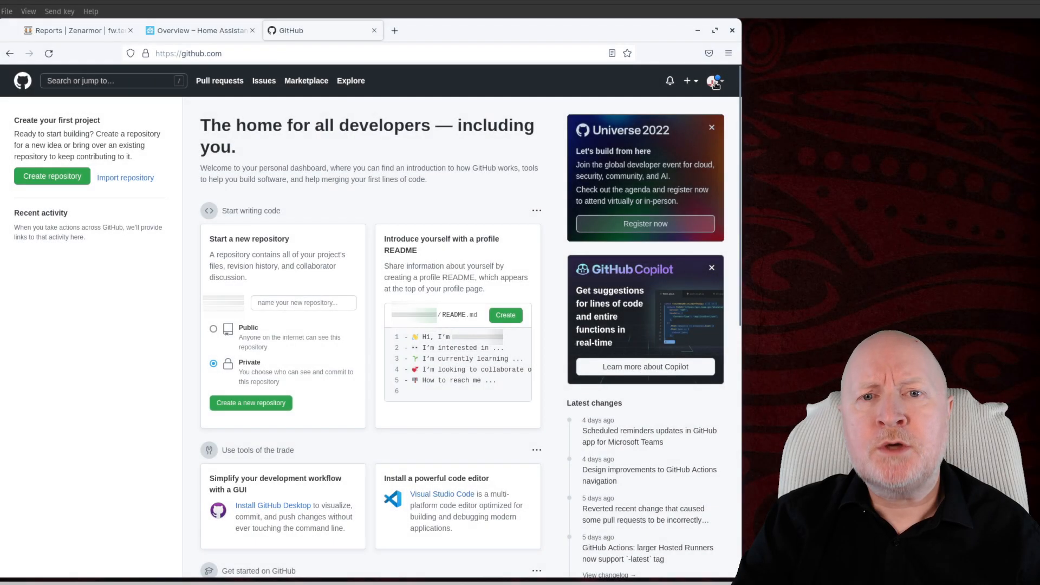
# Go to Settings > Password and authentication and start enabling two-factor authentication.
pyautogui.click(714, 83)
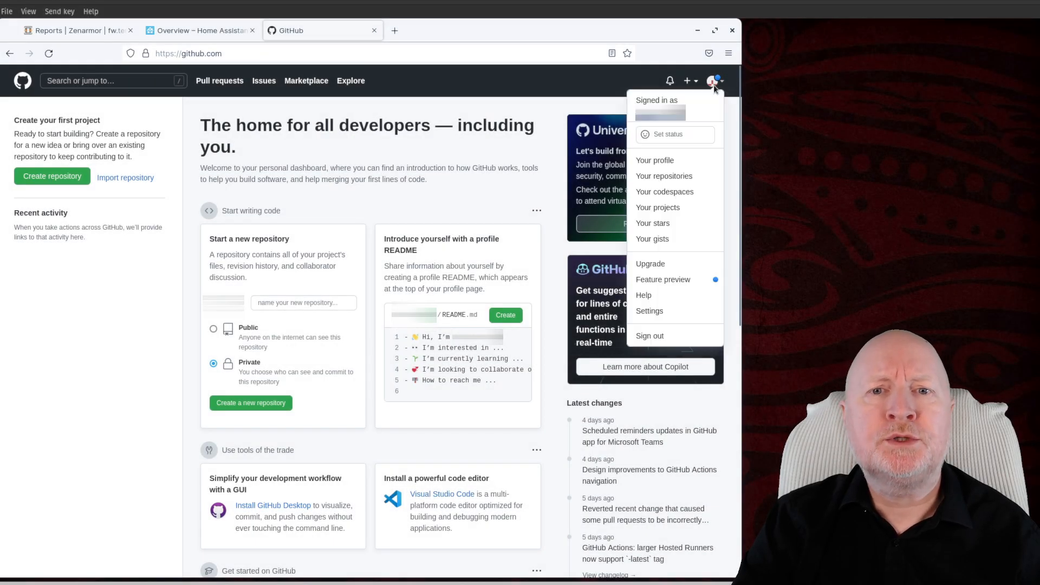
pyautogui.click(670, 313)
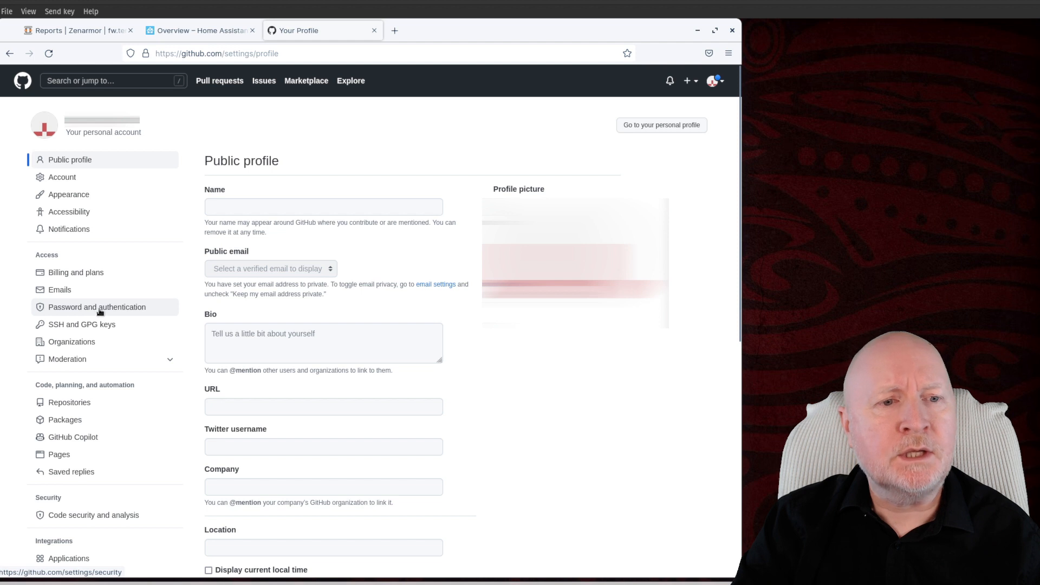
pyautogui.click(100, 311)
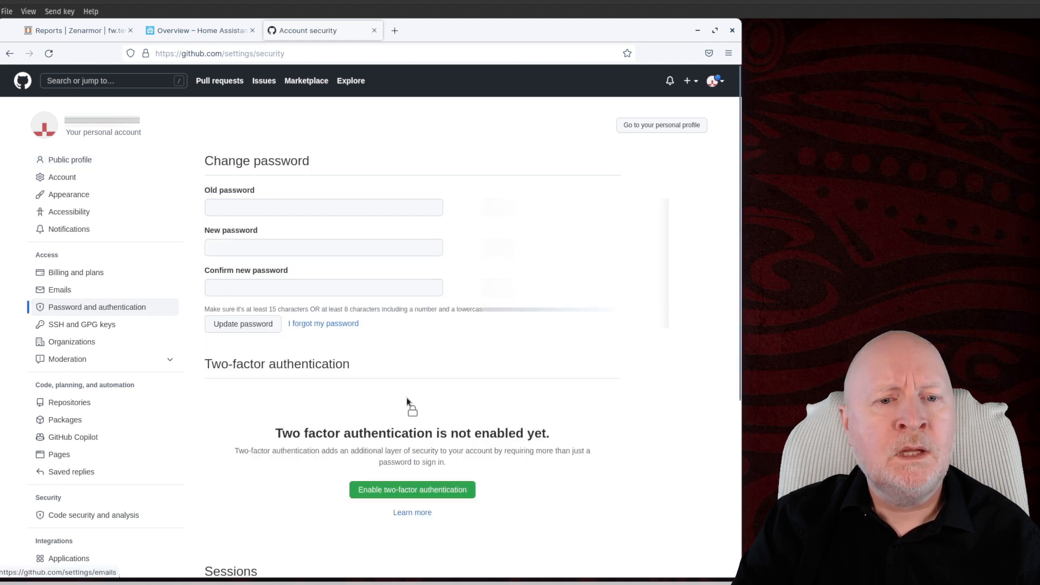
pyautogui.click(358, 491)
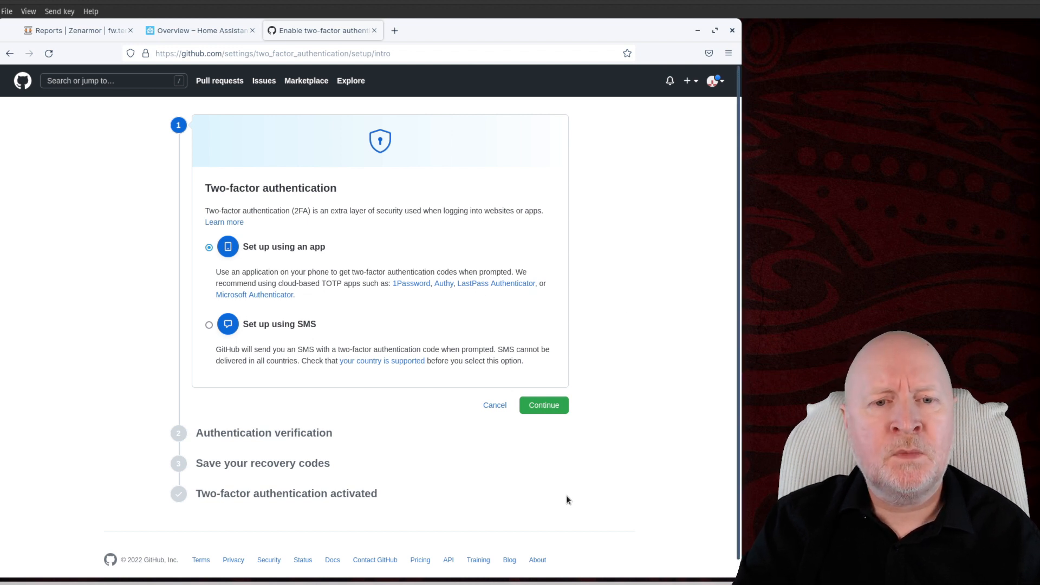
# Proceed with authenticator-app setup for two-factor authentication.
pyautogui.click(532, 404)
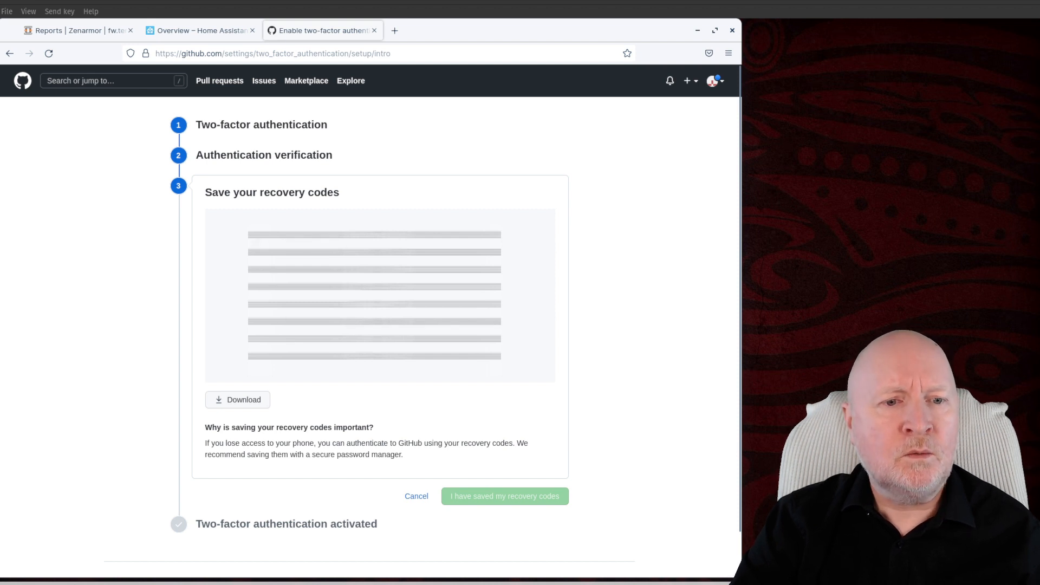
# Download the recovery codes as github-recovery-codes.txt and confirm they are saved.
pyautogui.click(229, 401)
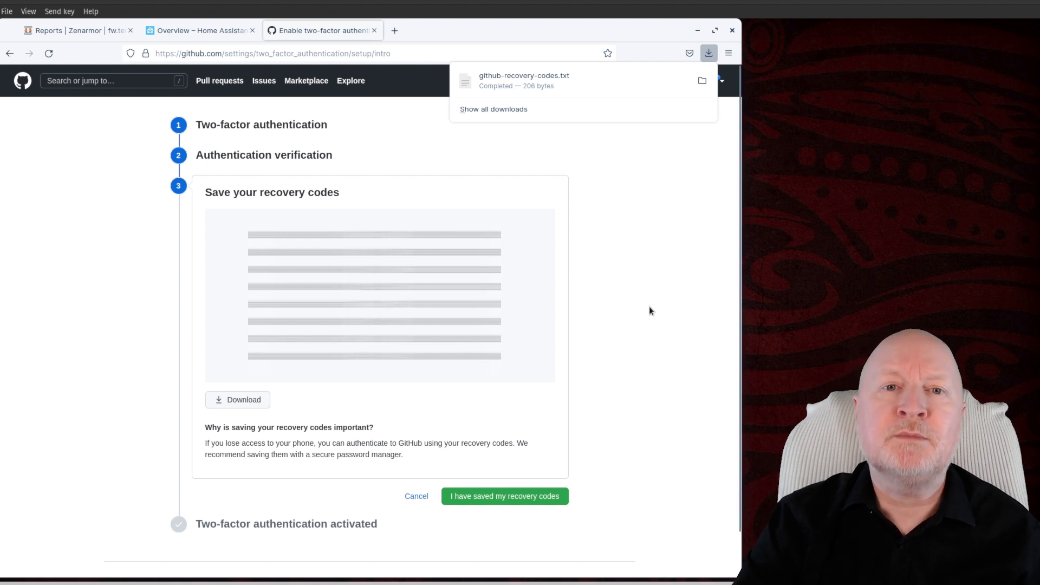
pyautogui.click(648, 306)
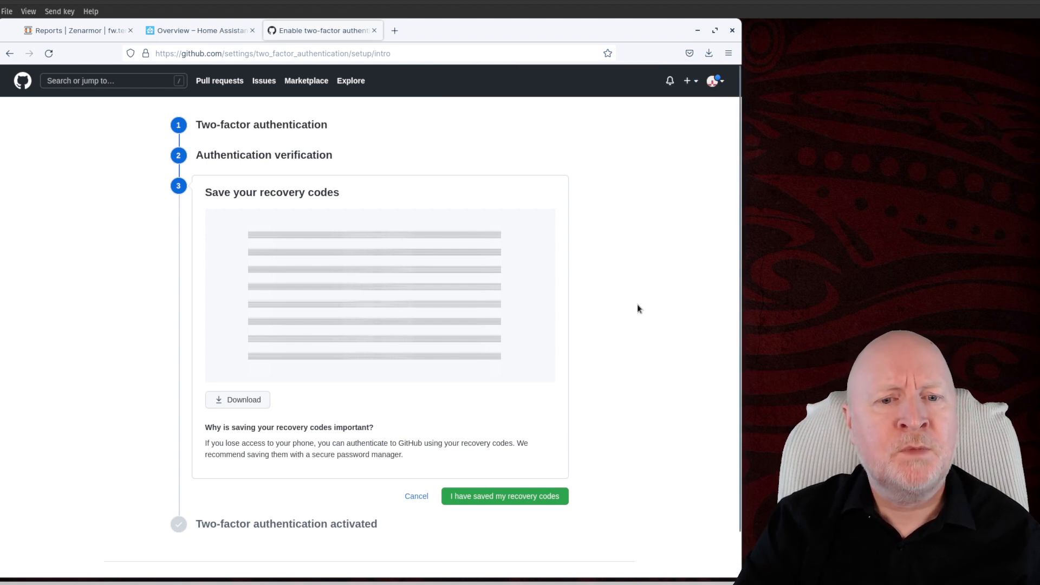
pyautogui.click(507, 498)
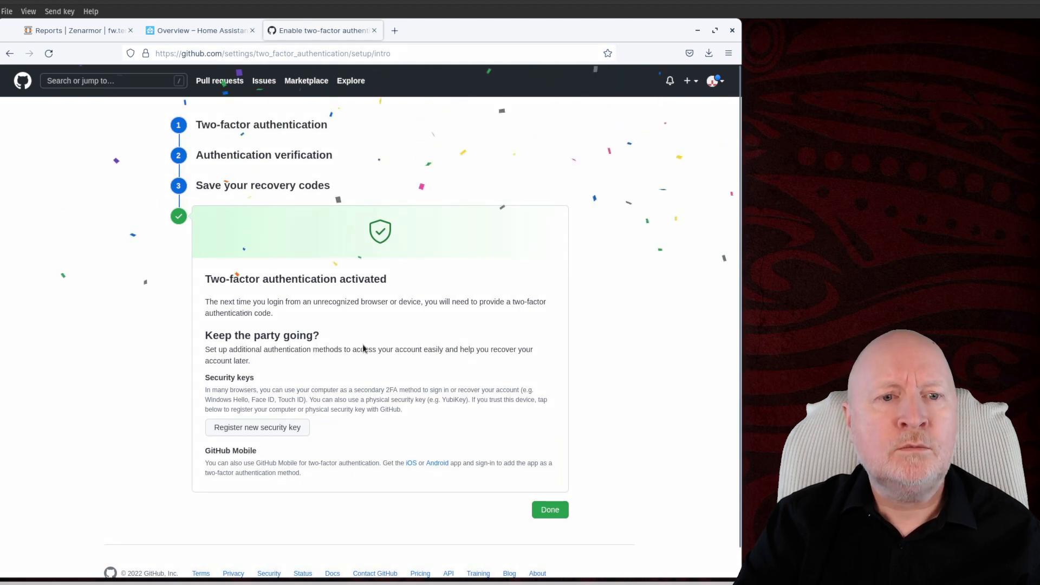
# Finish the two-factor setup, landing on its management page.
pyautogui.click(546, 515)
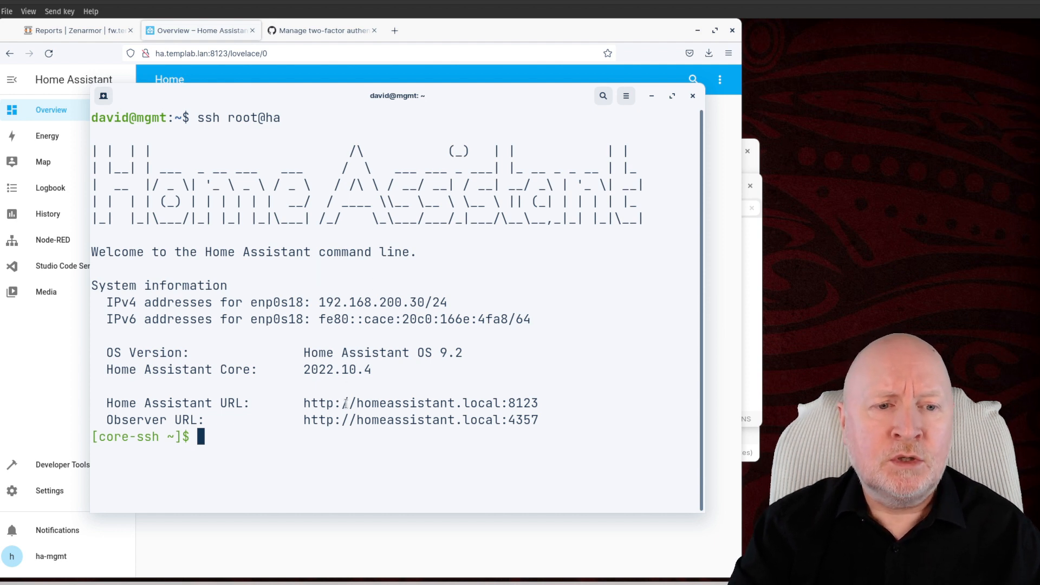
pyautogui.rightClick(445, 239)
pyautogui.click(462, 276)
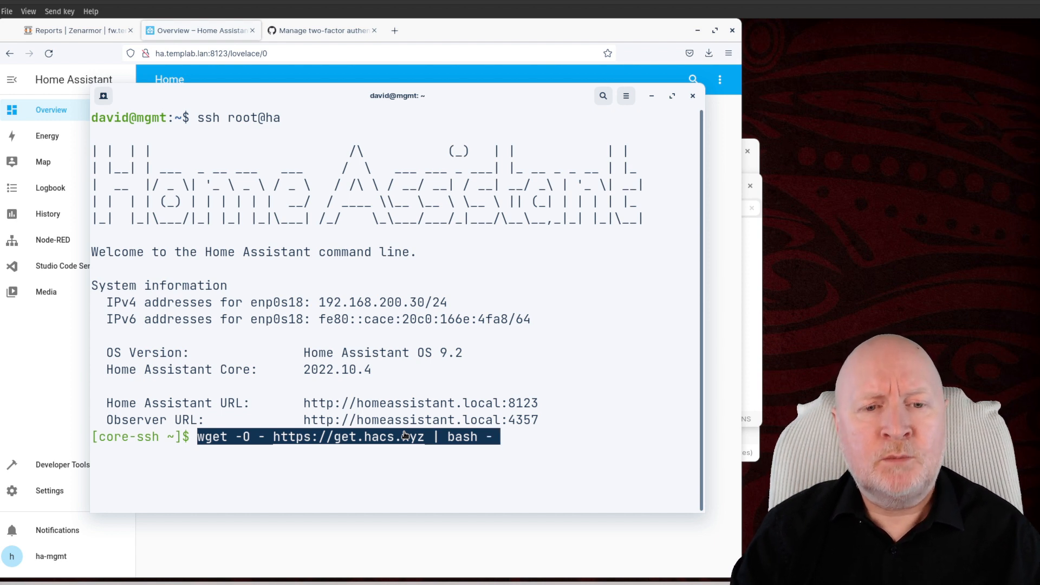
pyautogui.press('Return')
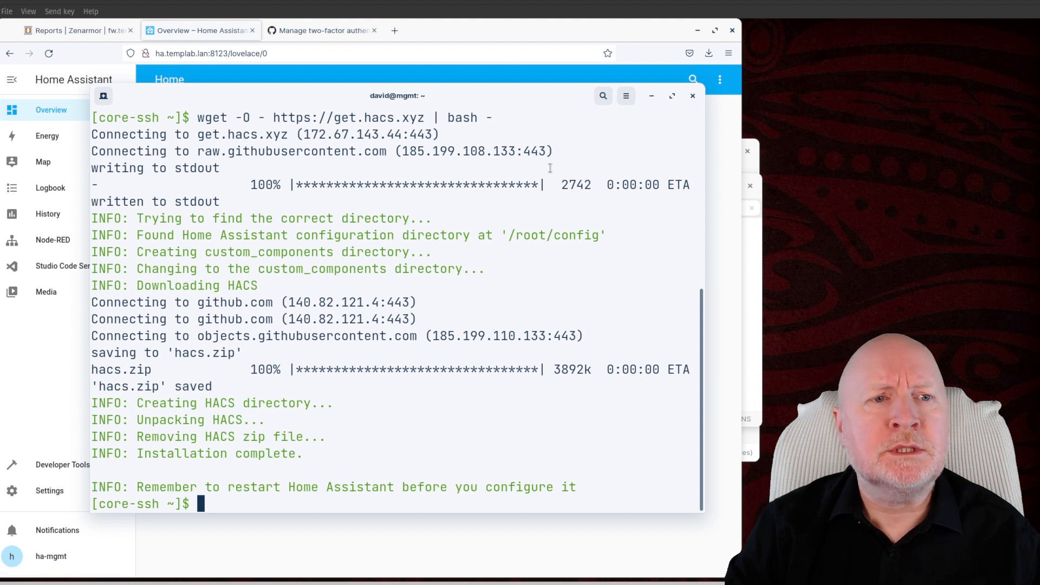
# Hide the terminal and restart Home Assistant from Developer Tools > YAML, confirming the restart.
pyautogui.click(651, 95)
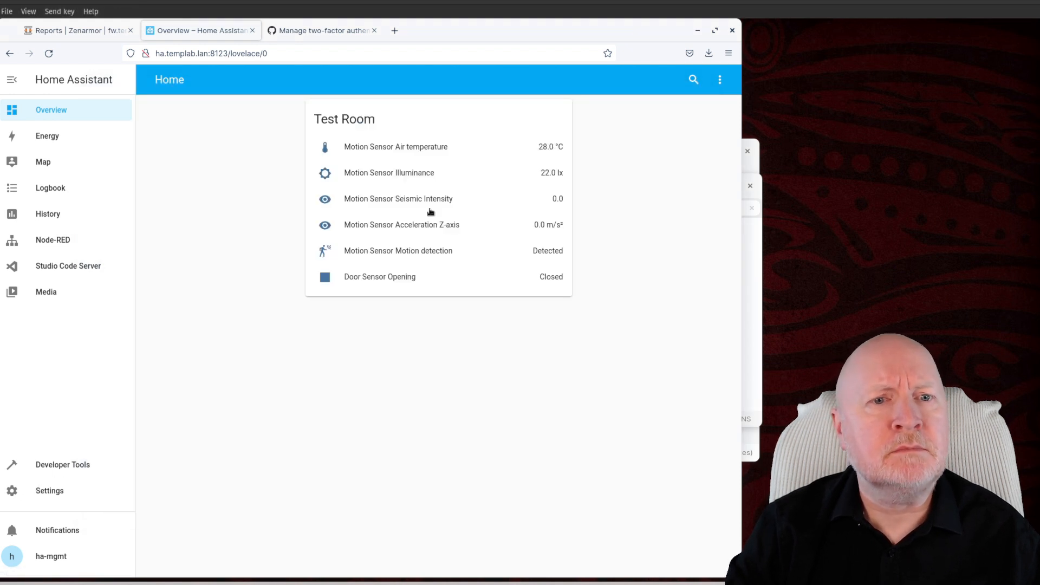
pyautogui.click(81, 468)
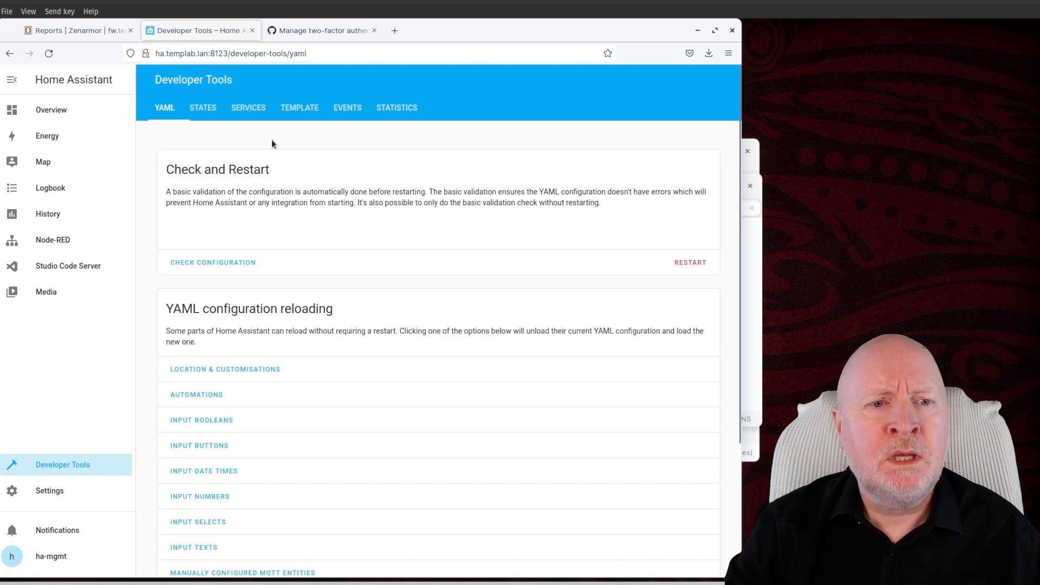
pyautogui.click(697, 265)
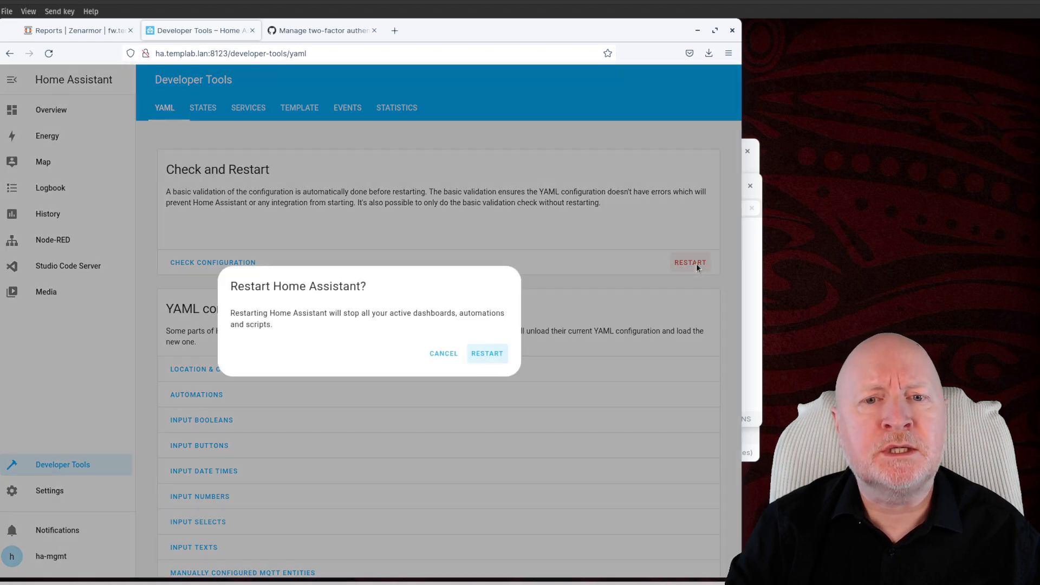
pyautogui.click(494, 354)
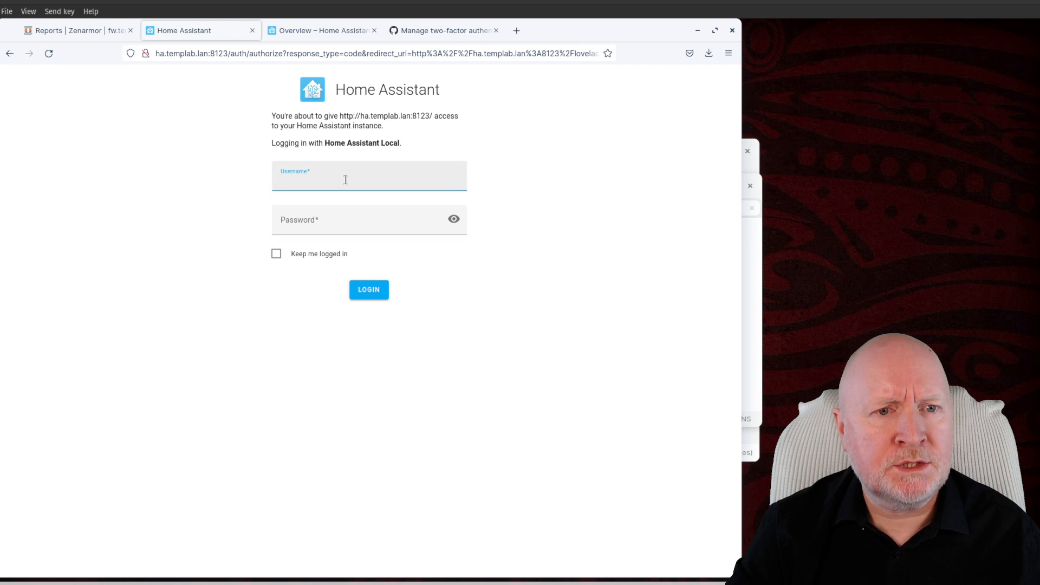
# Sign back in with the username and password, then open Settings > Devices & Services.
pyautogui.write('ha-0')
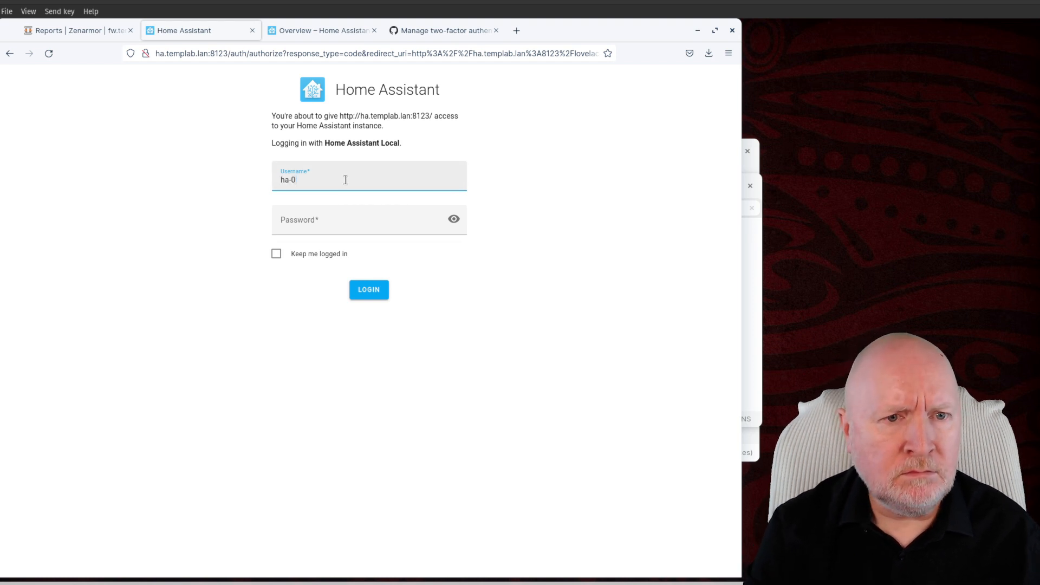
pyautogui.press('BackSpace')
pyautogui.write('mgmt')
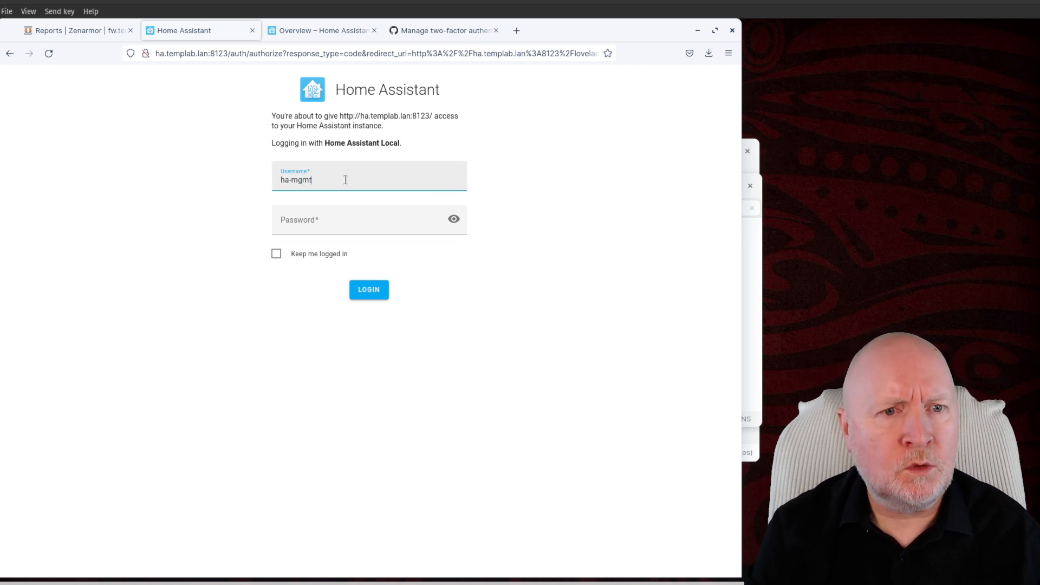
pyautogui.press('Tab')
pyautogui.write('•••')
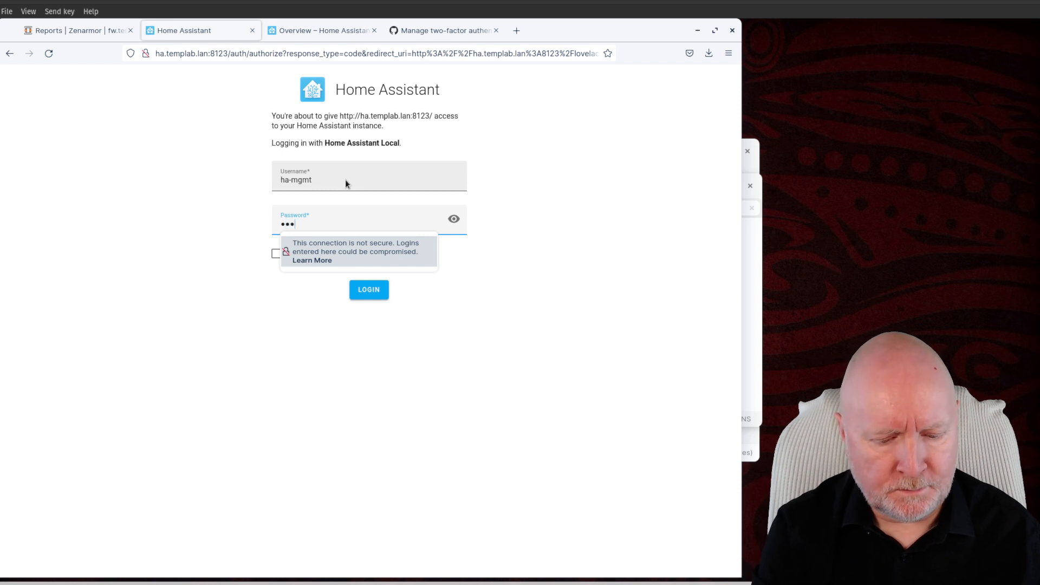
pyautogui.write('••••••')
pyautogui.press('Return')
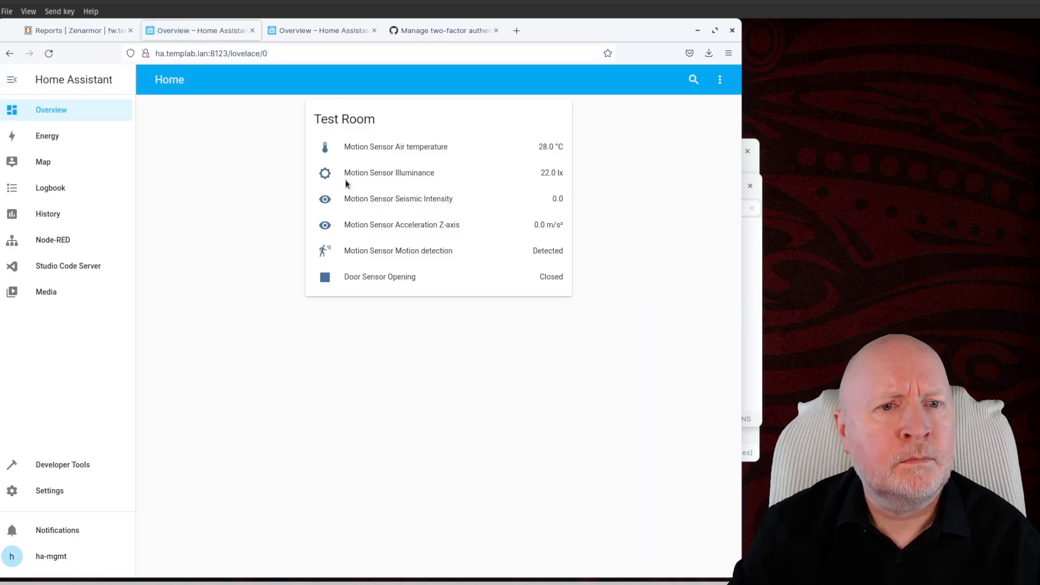
pyautogui.click(54, 496)
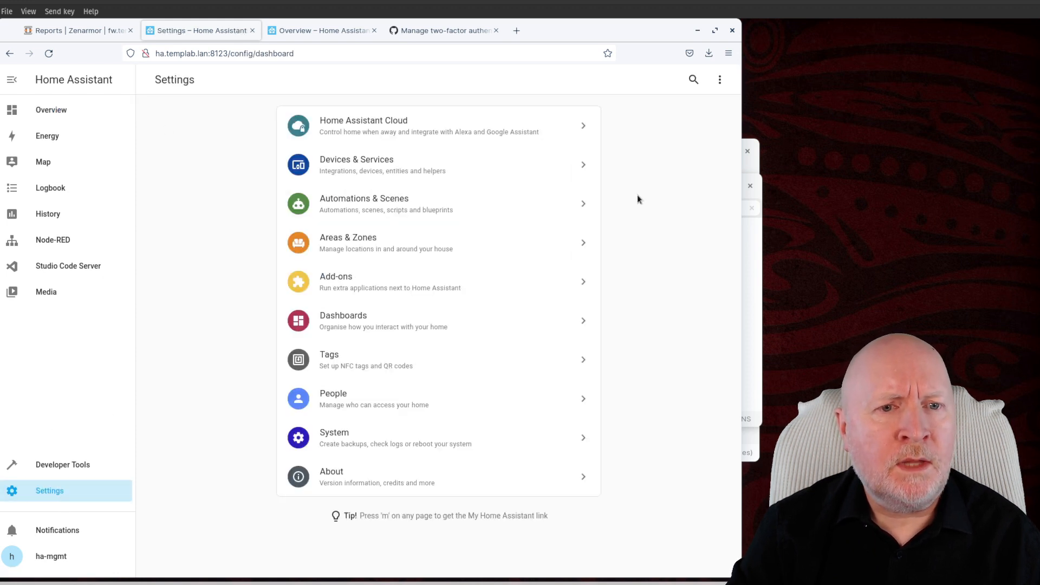
pyautogui.click(348, 161)
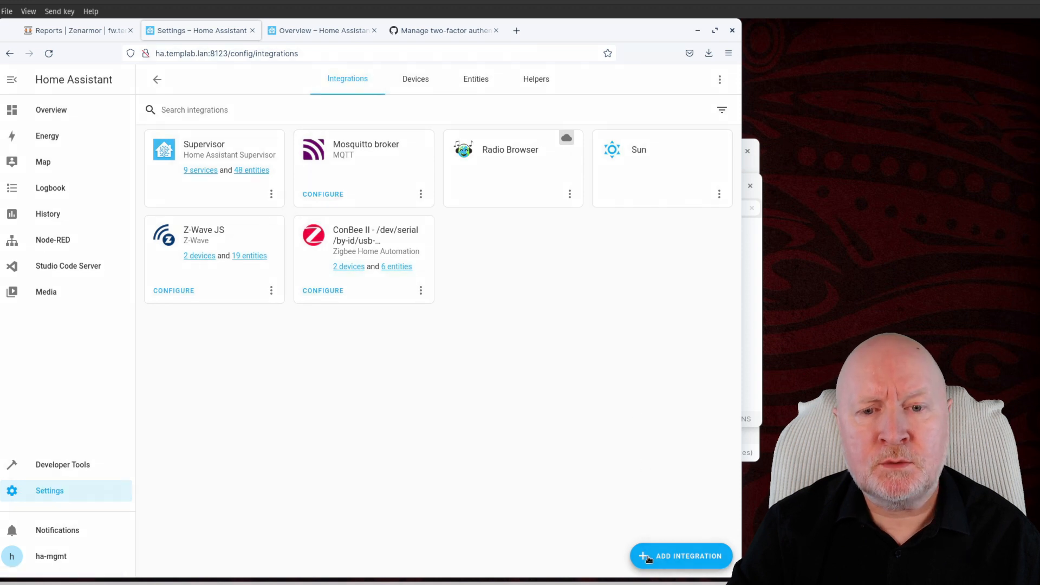
# Add a new integration, search 'hac' and pick HACS from the results.
pyautogui.click(648, 558)
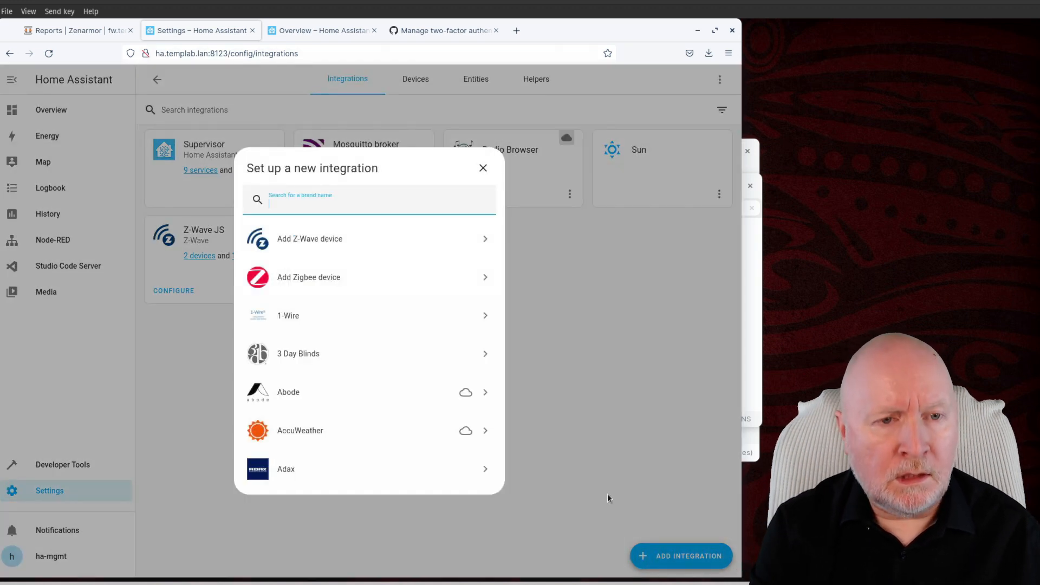
pyautogui.write('hac')
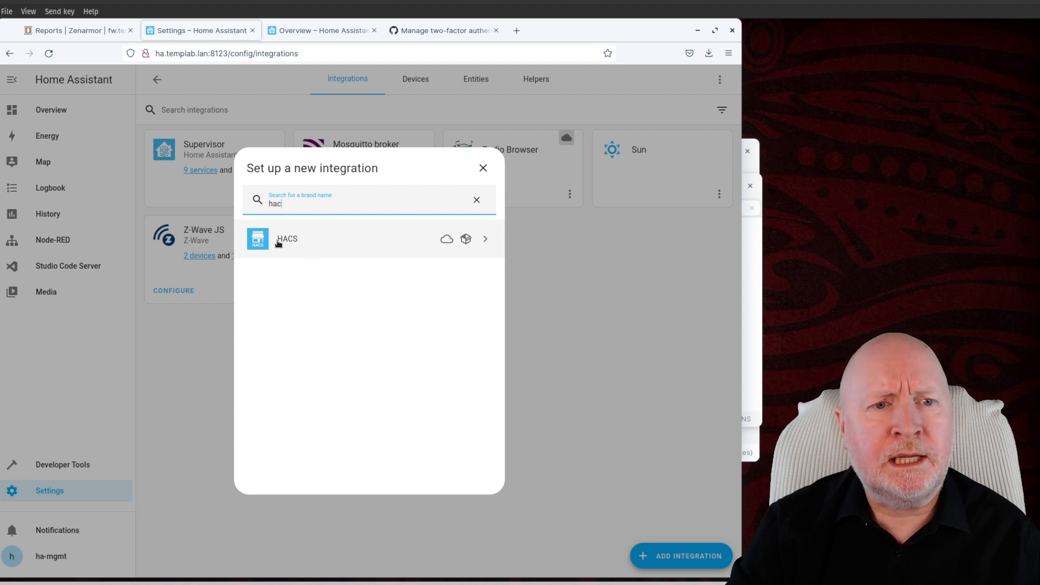
pyautogui.click(278, 241)
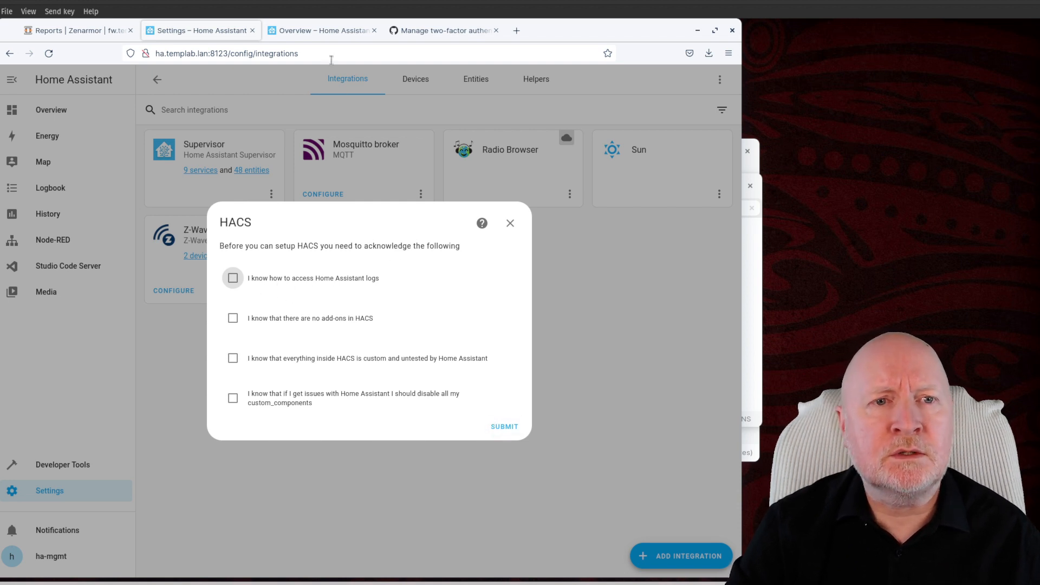
pyautogui.click(326, 31)
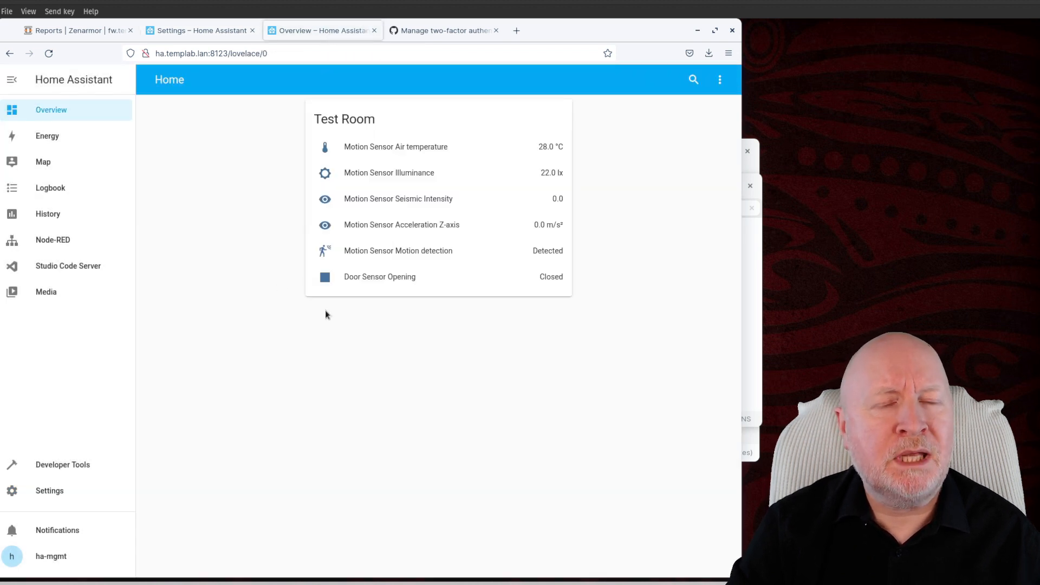
pyautogui.click(83, 491)
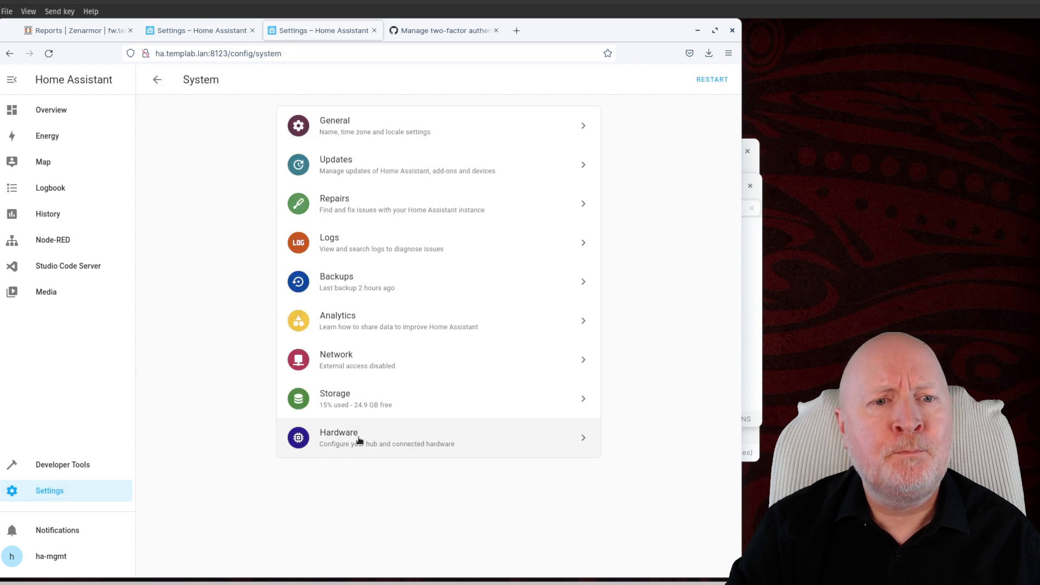
pyautogui.click(339, 250)
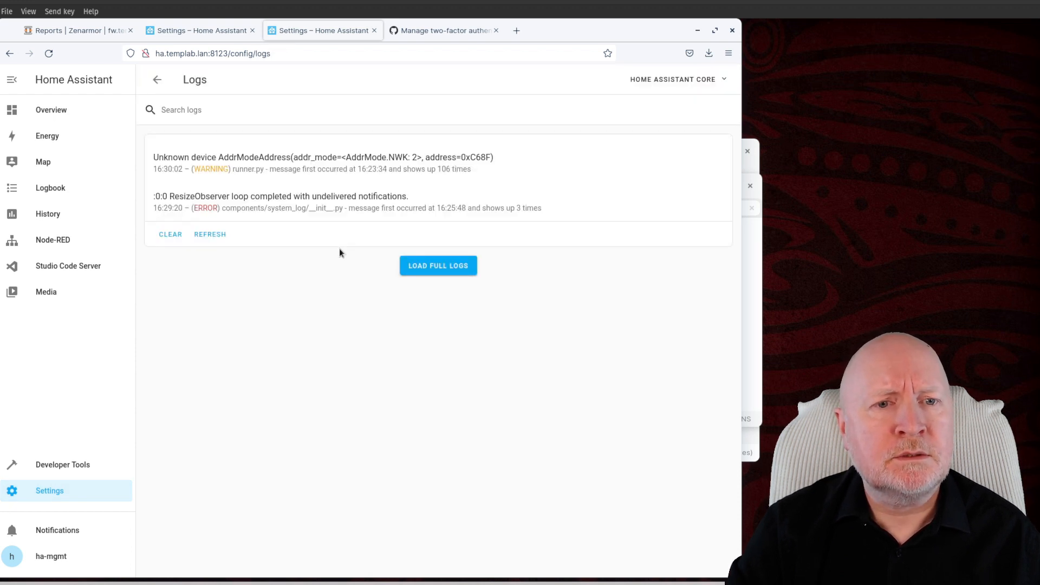
pyautogui.click(440, 268)
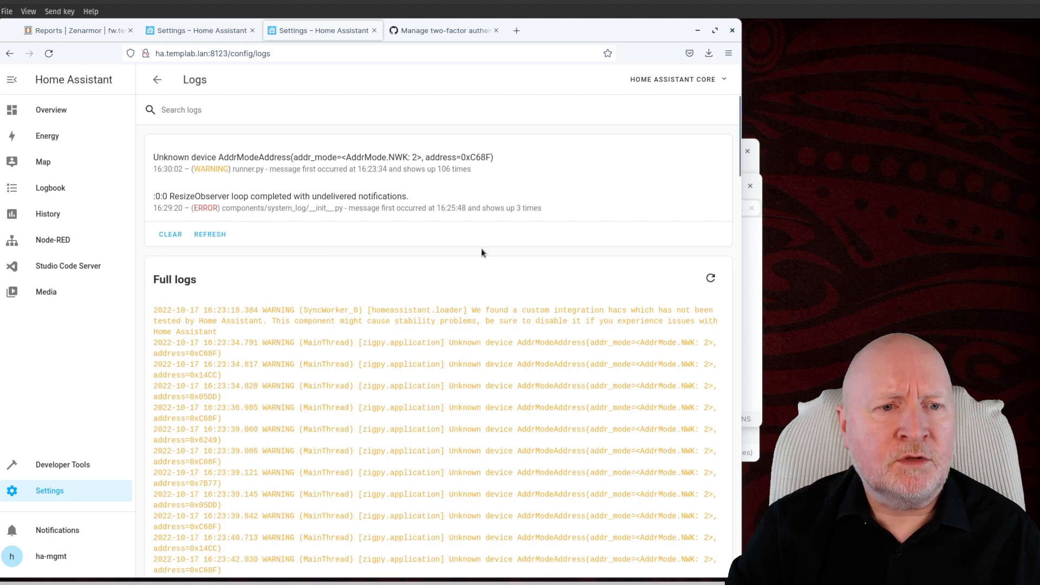
pyautogui.scroll(-5, 553, 333)
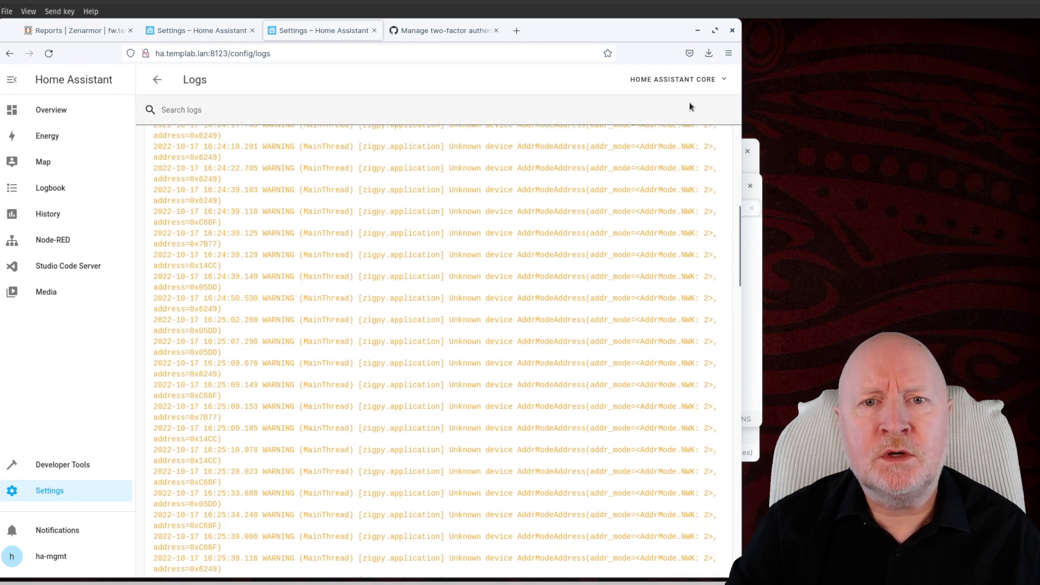
pyautogui.click(714, 81)
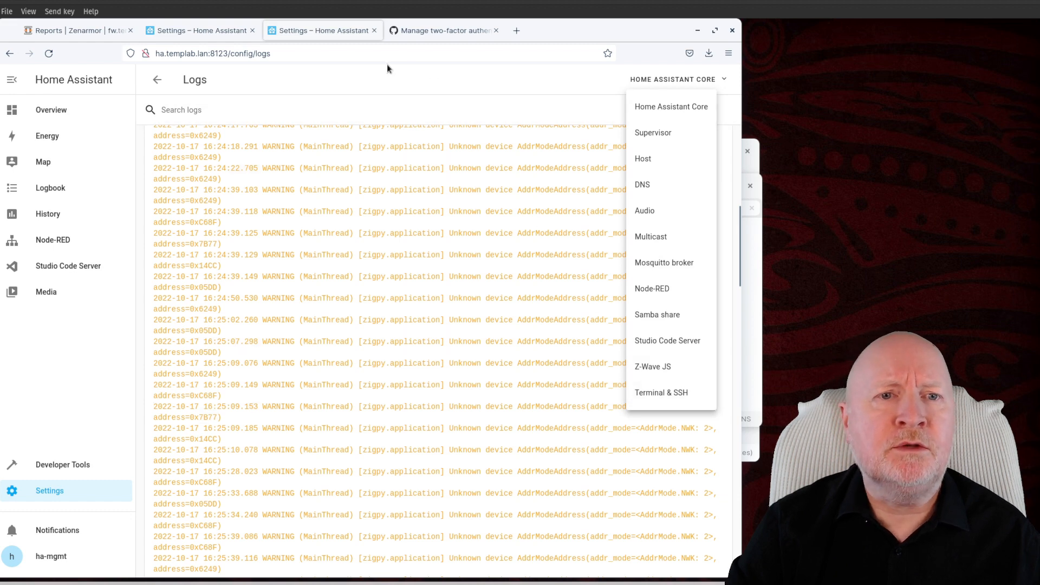
pyautogui.click(185, 34)
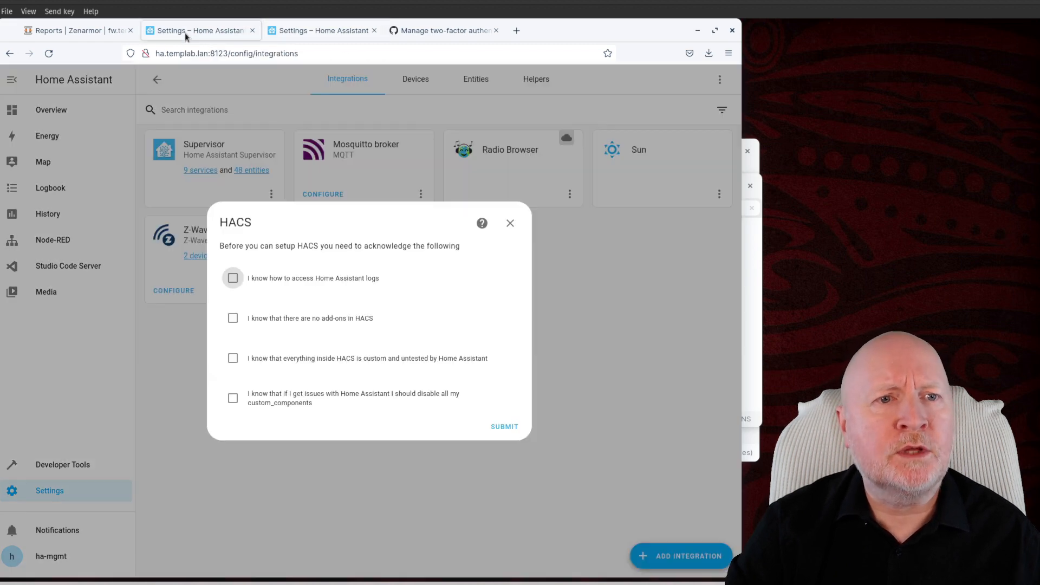
# Tick all four HACS acknowledgements (logs, no add-ons, custom content, custom_components) and submit.
pyautogui.click(234, 280)
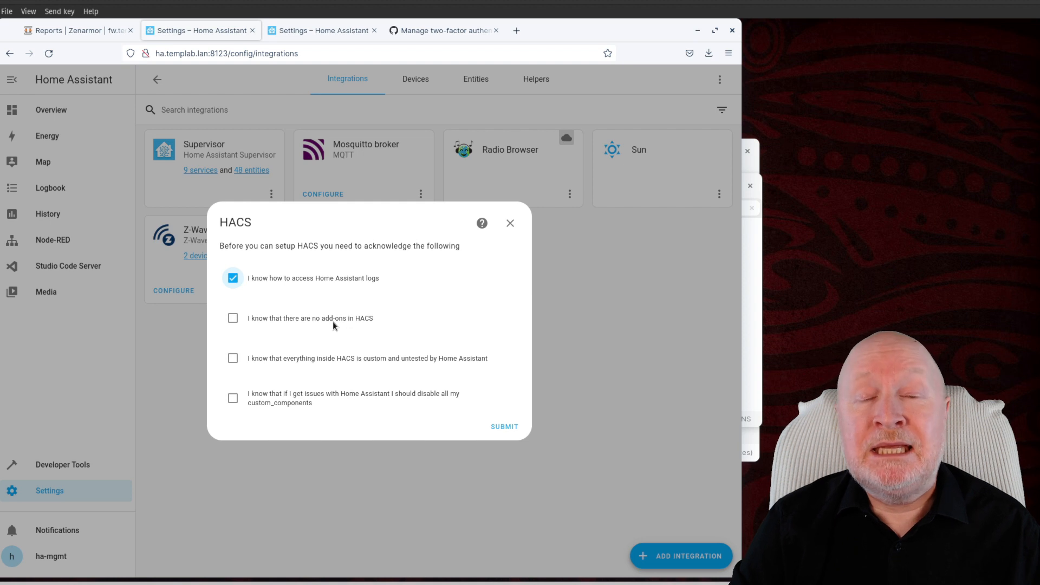
pyautogui.click(233, 319)
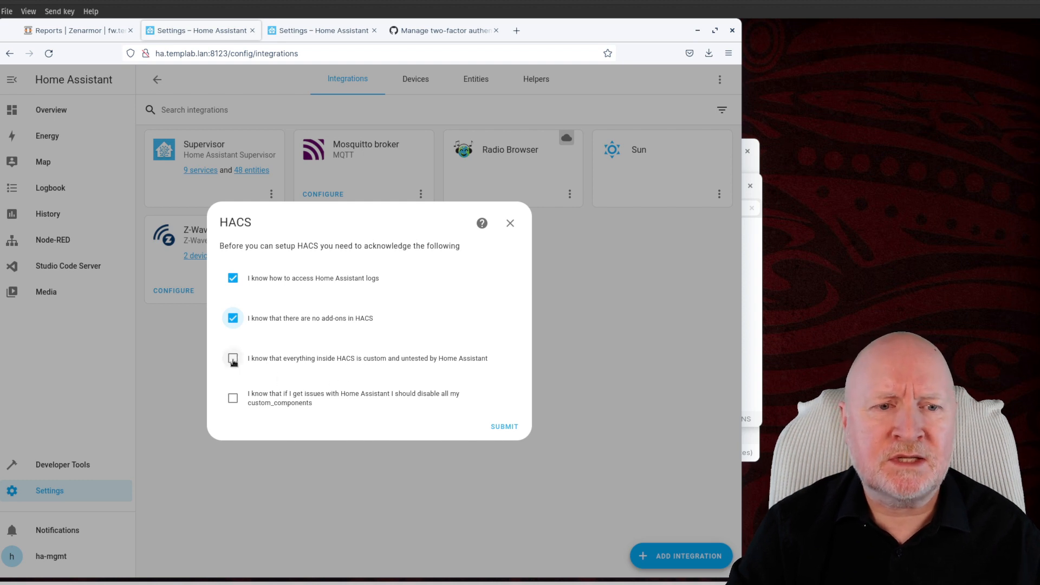
pyautogui.click(233, 359)
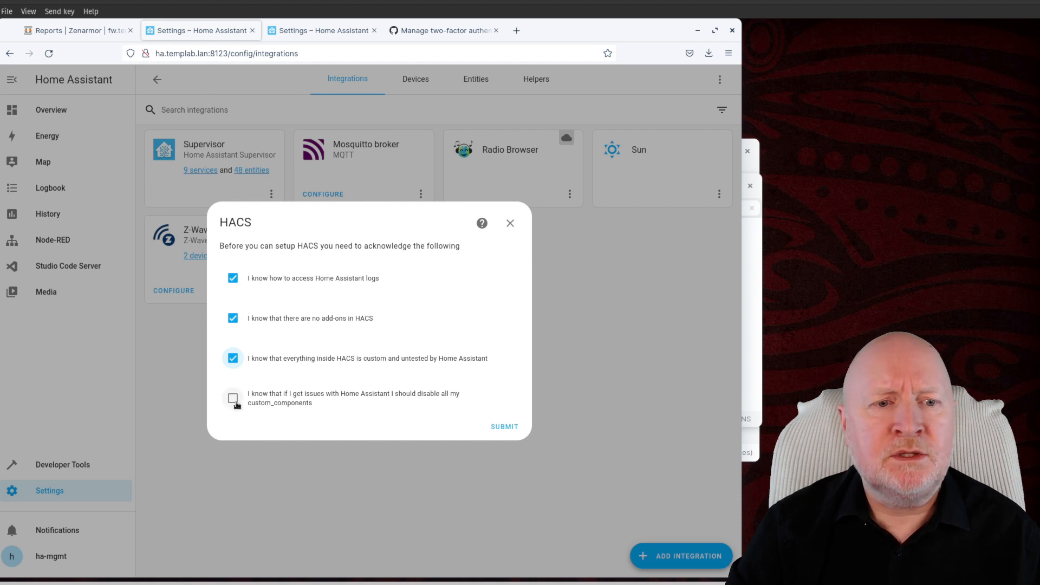
pyautogui.click(233, 399)
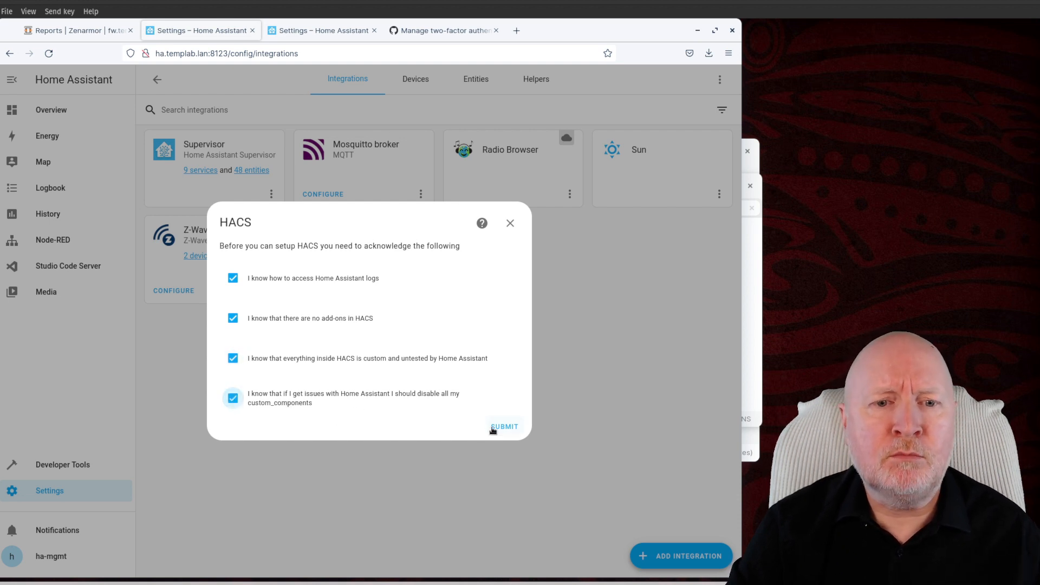
pyautogui.click(497, 429)
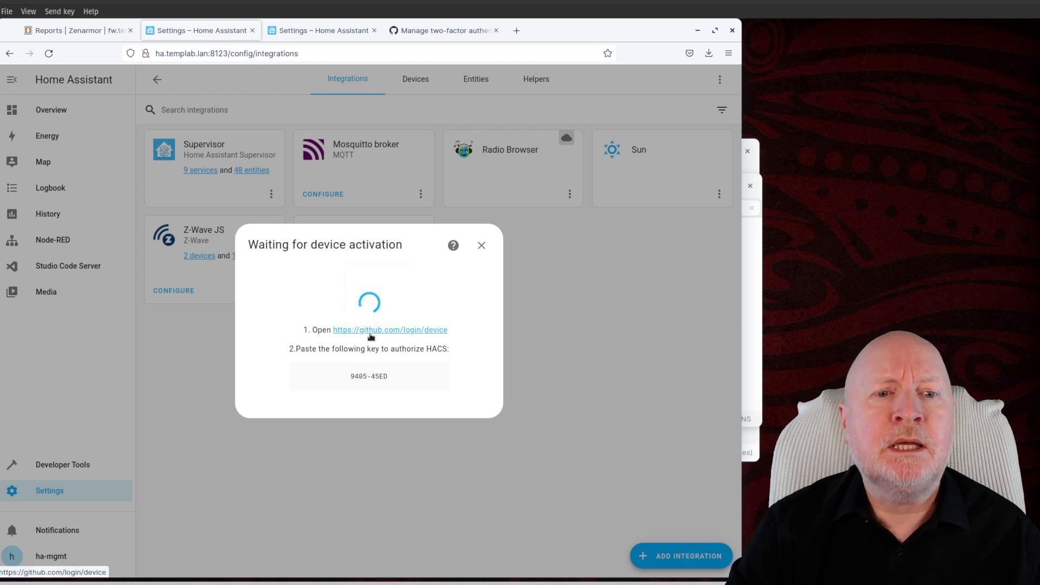
# Open GitHub's device activation page and copy the HACS activation key.
pyautogui.click(373, 330)
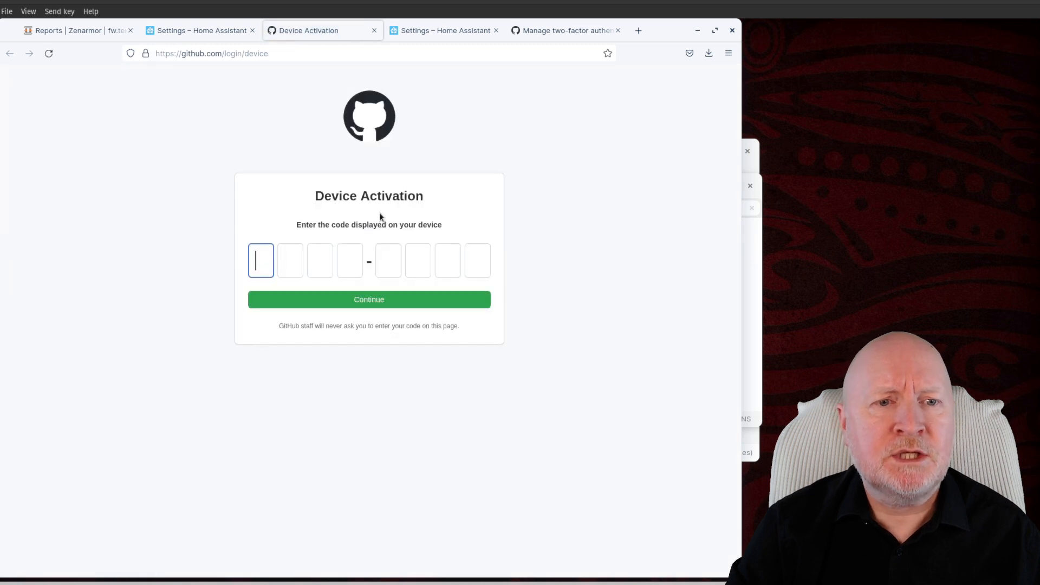
pyautogui.click(179, 31)
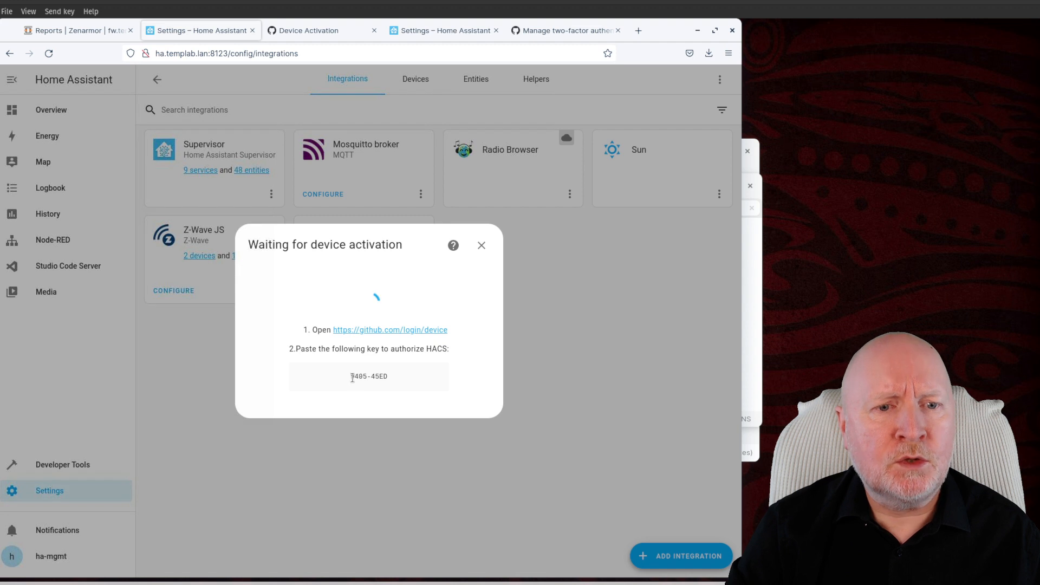
pyautogui.moveTo(352, 378); pyautogui.dragTo(390, 381)
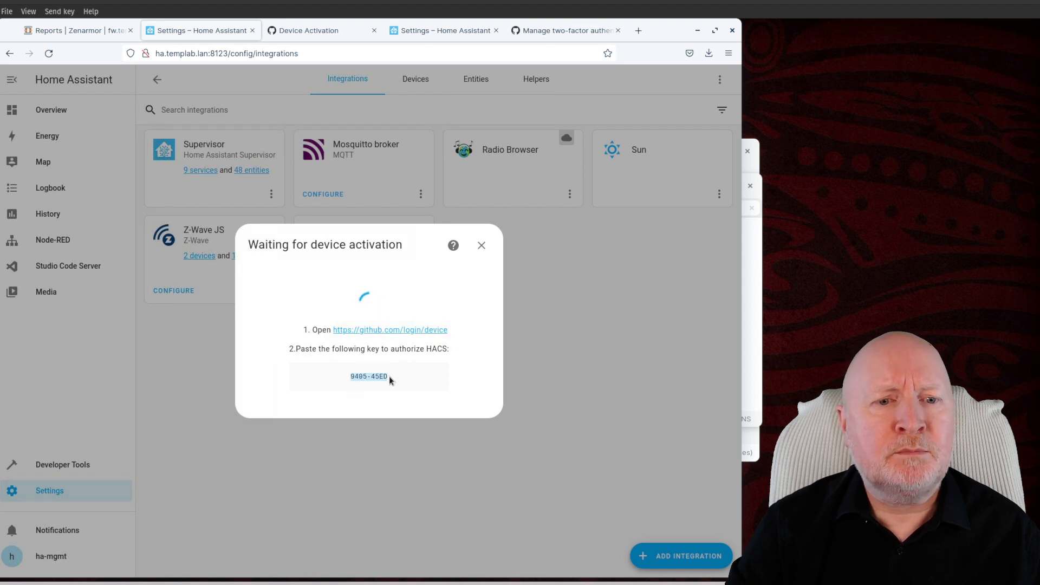
pyautogui.rightClick(388, 380)
pyautogui.click(404, 388)
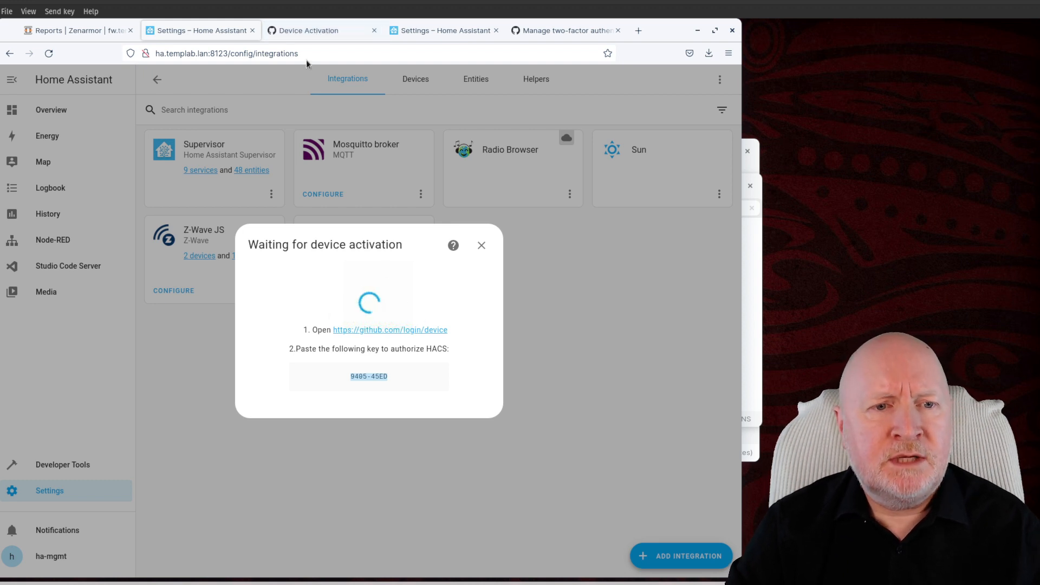
# Paste the key into GitHub's device activation code boxes, continue, and authorize HACS.
pyautogui.click(300, 30)
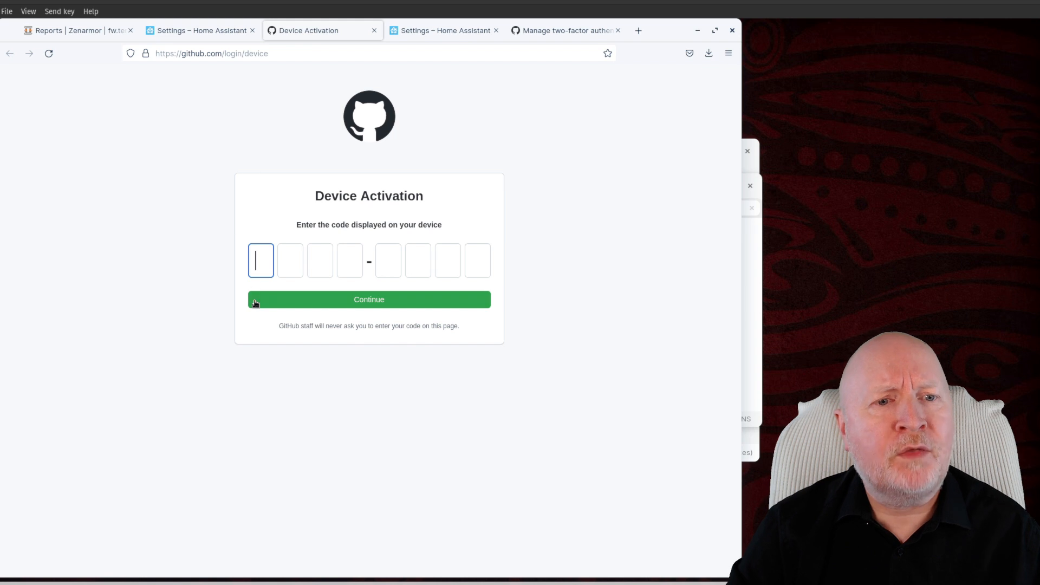
pyautogui.rightClick(260, 264)
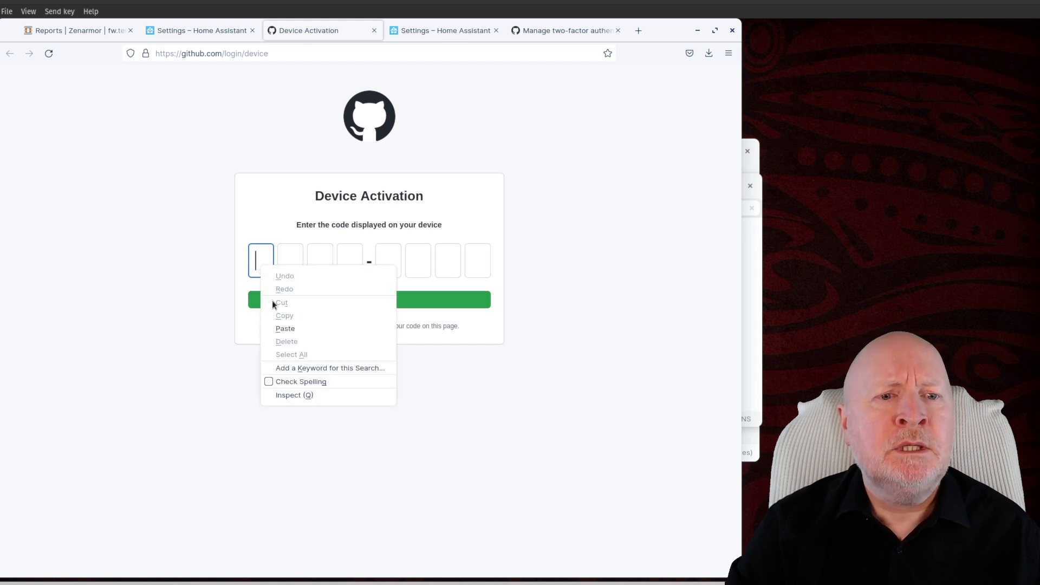
pyautogui.click(277, 328)
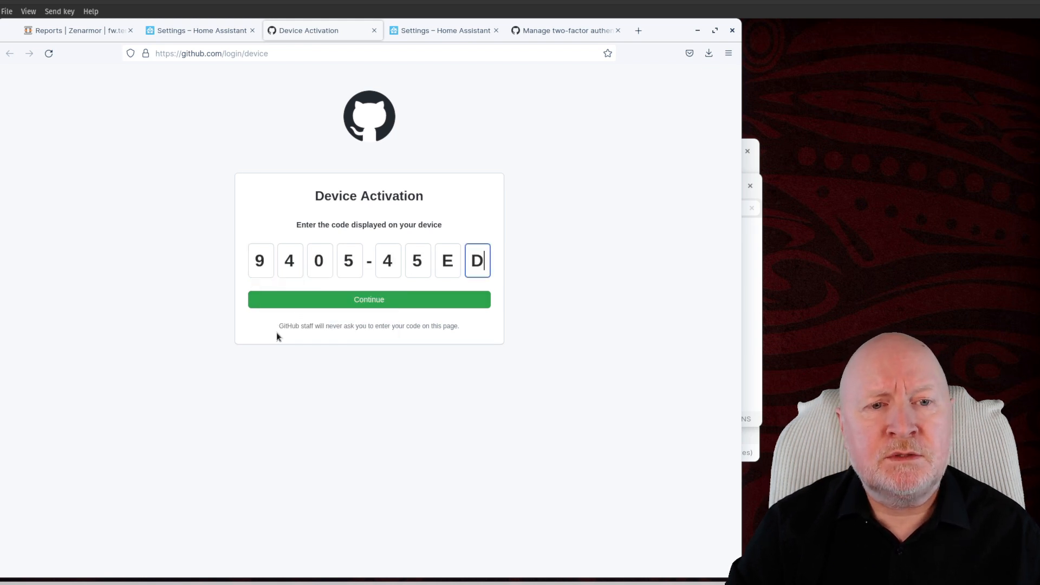
pyautogui.click(349, 298)
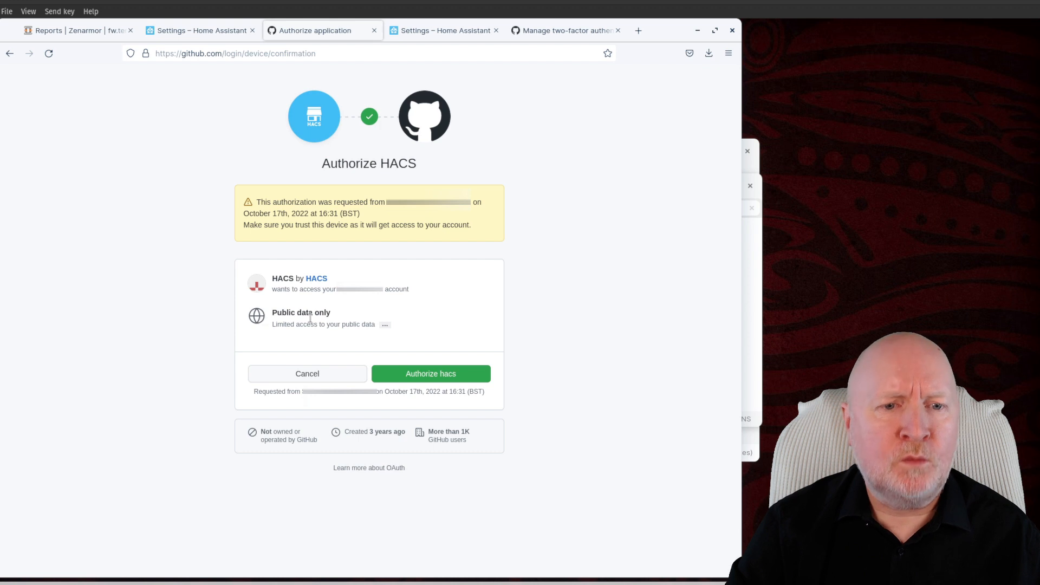
pyautogui.click(431, 375)
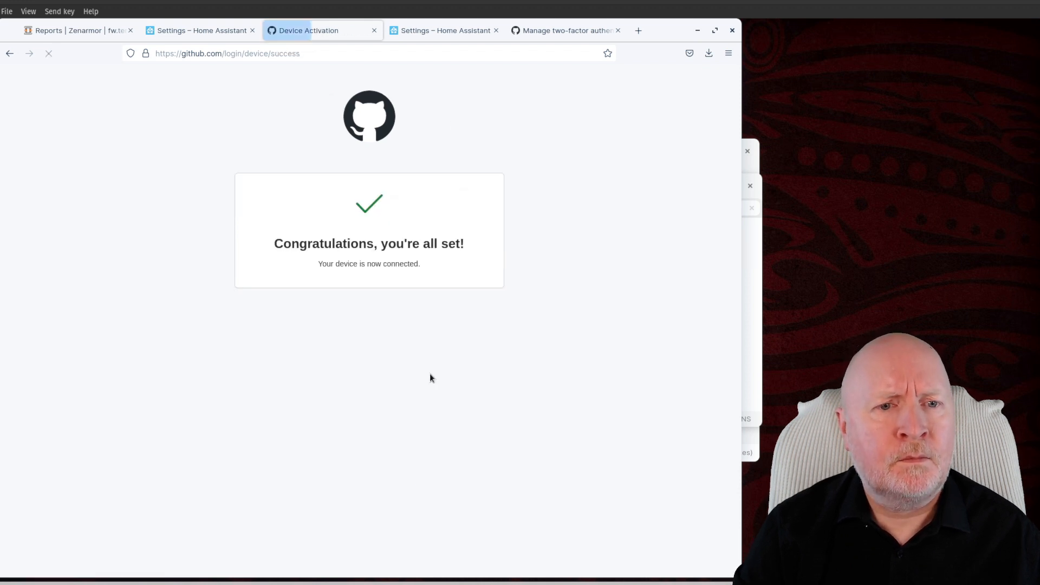
# Return to Home Assistant's integrations page and finish the HACS setup in the Success dialog.
pyautogui.click(208, 34)
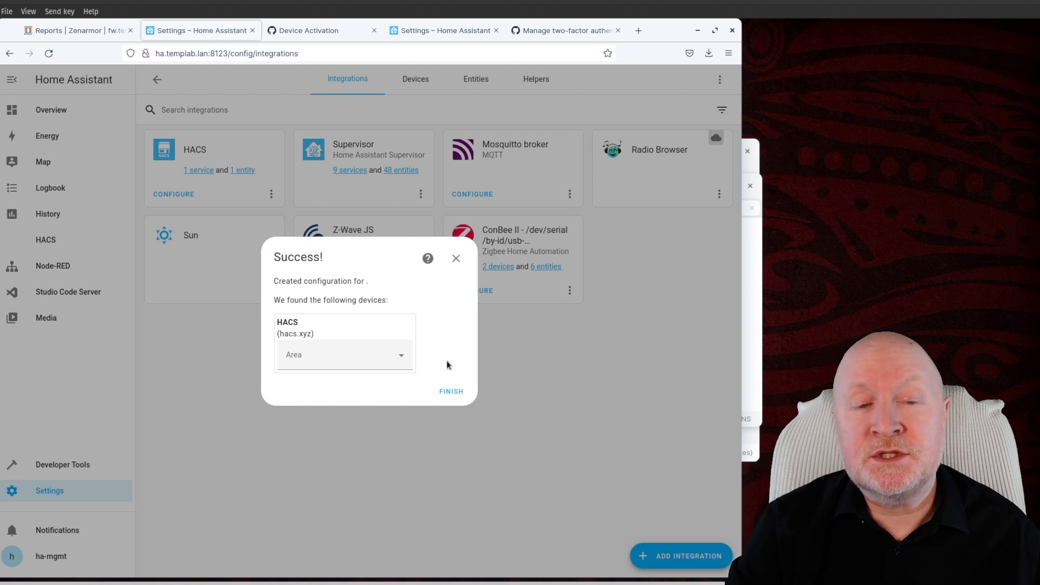
pyautogui.click(454, 392)
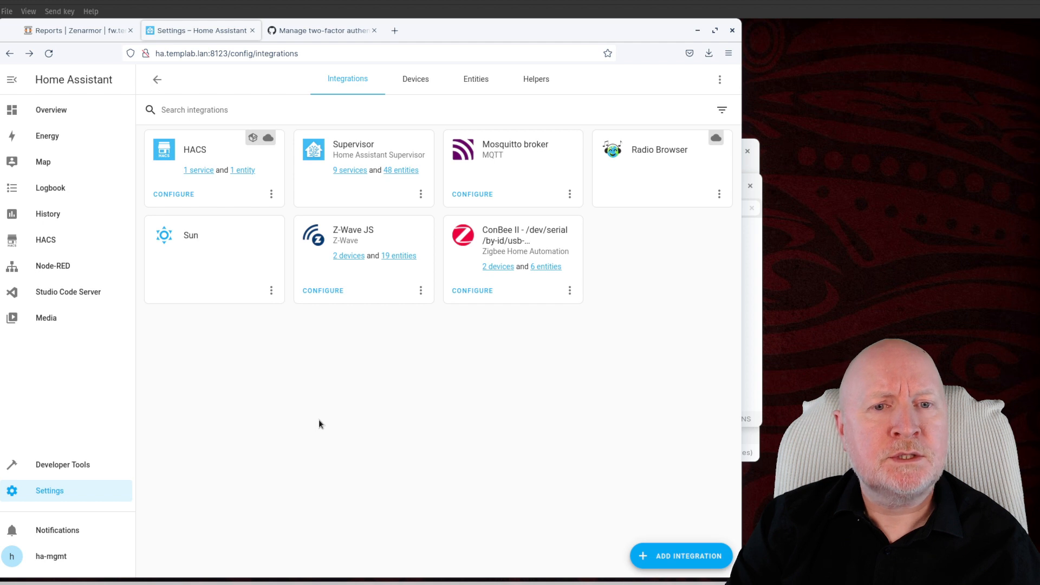
# In HACS, check and close the About info, then open Integrations and Explore & Download Repositories.
pyautogui.click(50, 241)
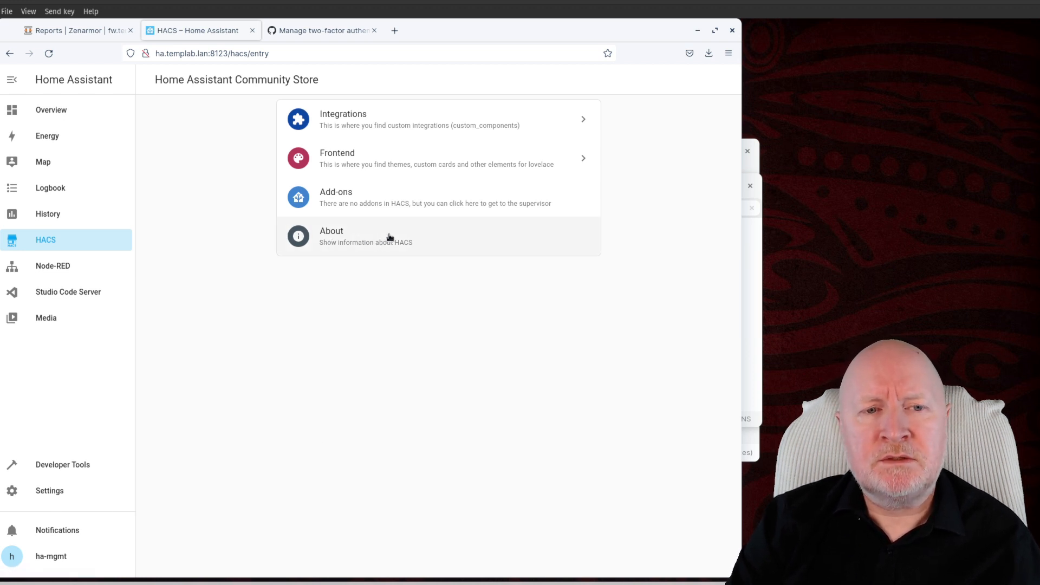
pyautogui.click(451, 240)
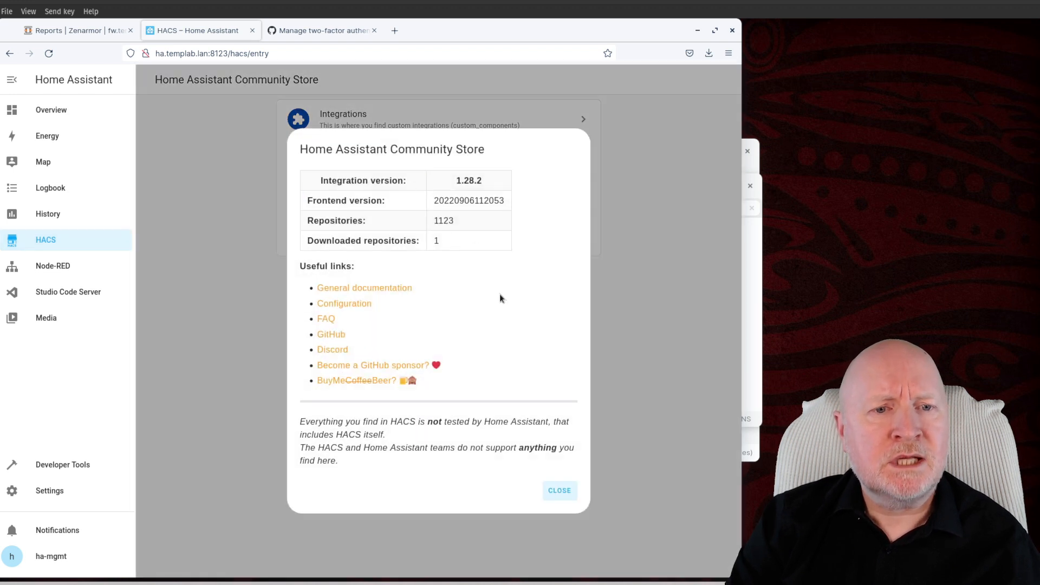
pyautogui.click(560, 493)
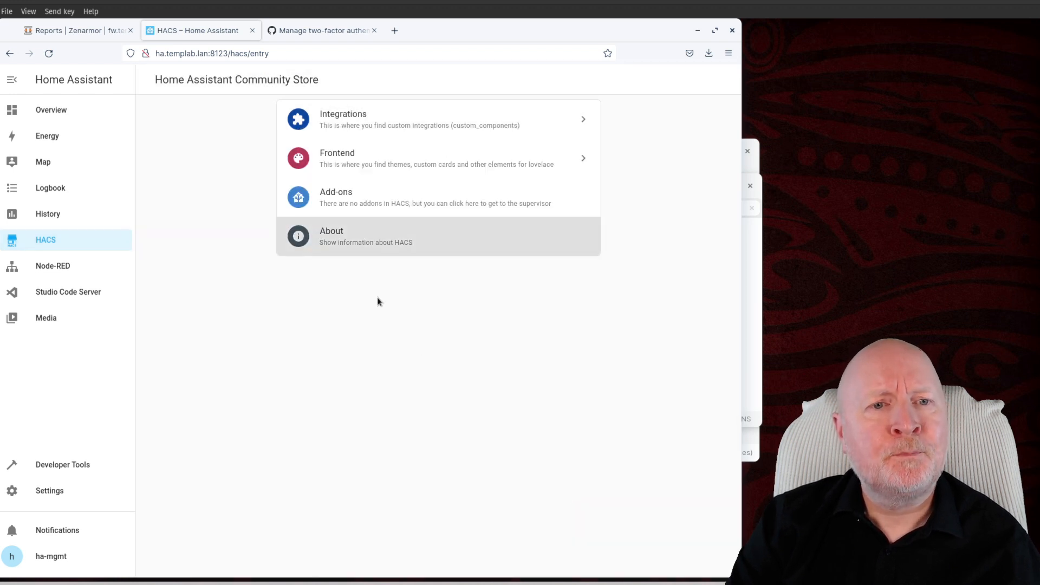
pyautogui.click(375, 127)
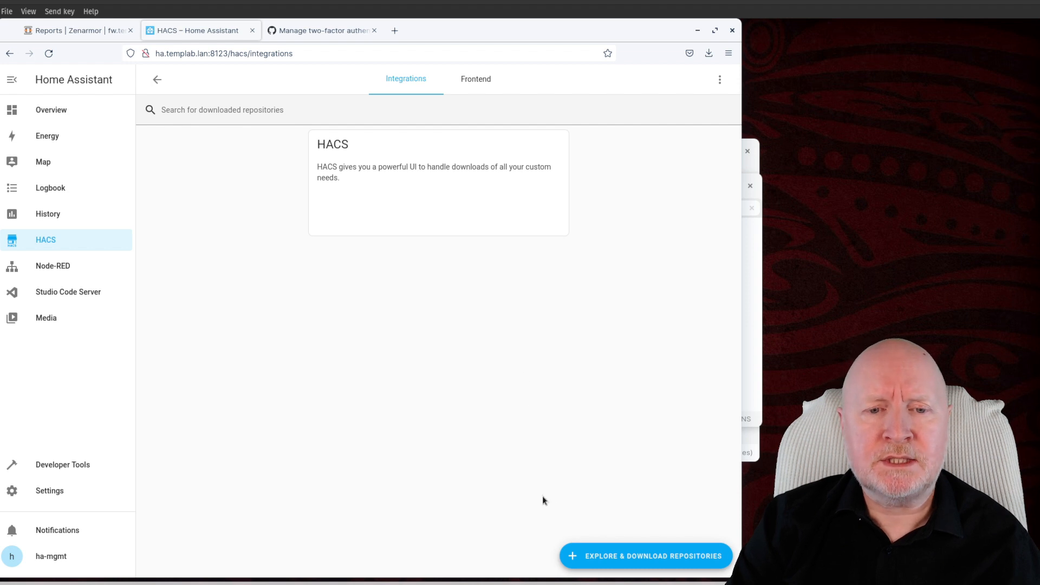
pyautogui.click(647, 561)
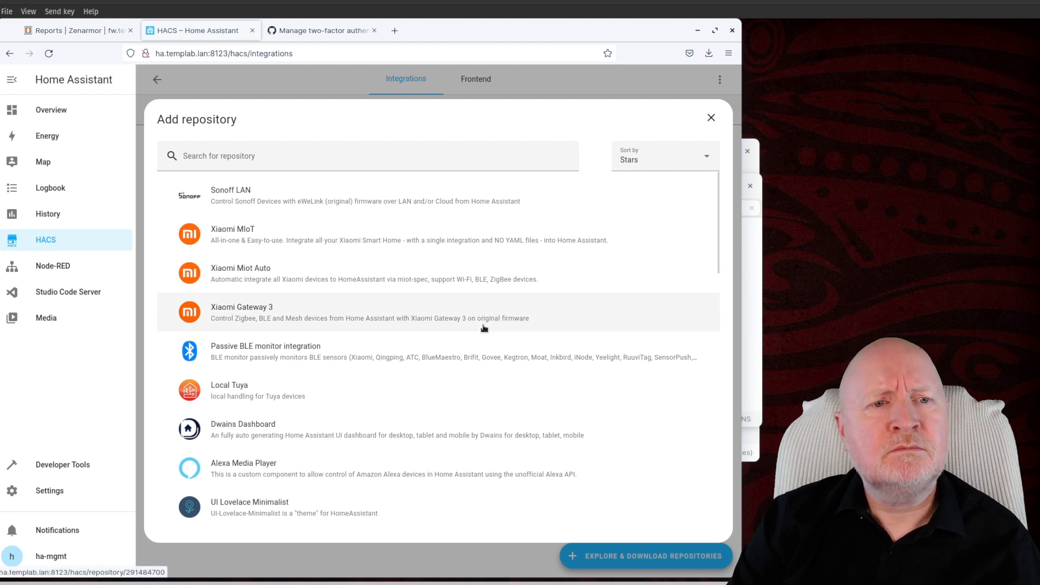
# Scroll the HACS repository list down to Alarmo and open its repository page.
pyautogui.scroll(-5, 484, 328)
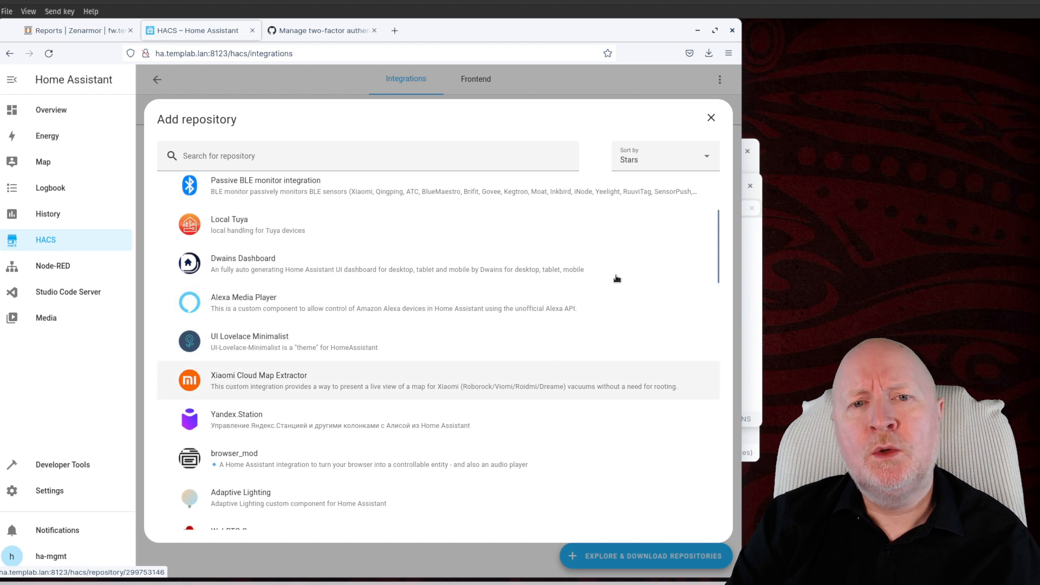
pyautogui.click(711, 119)
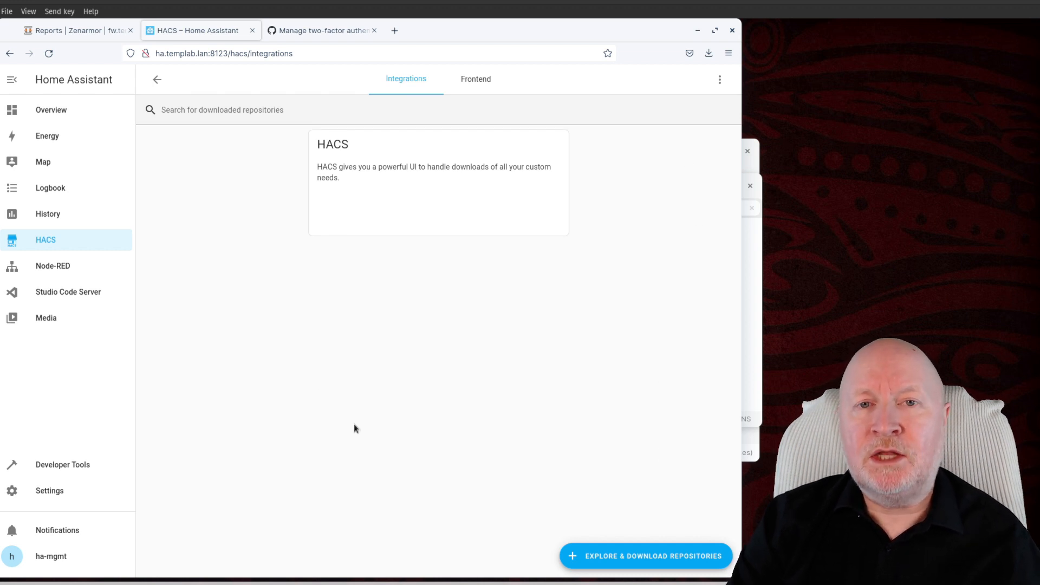
pyautogui.click(629, 559)
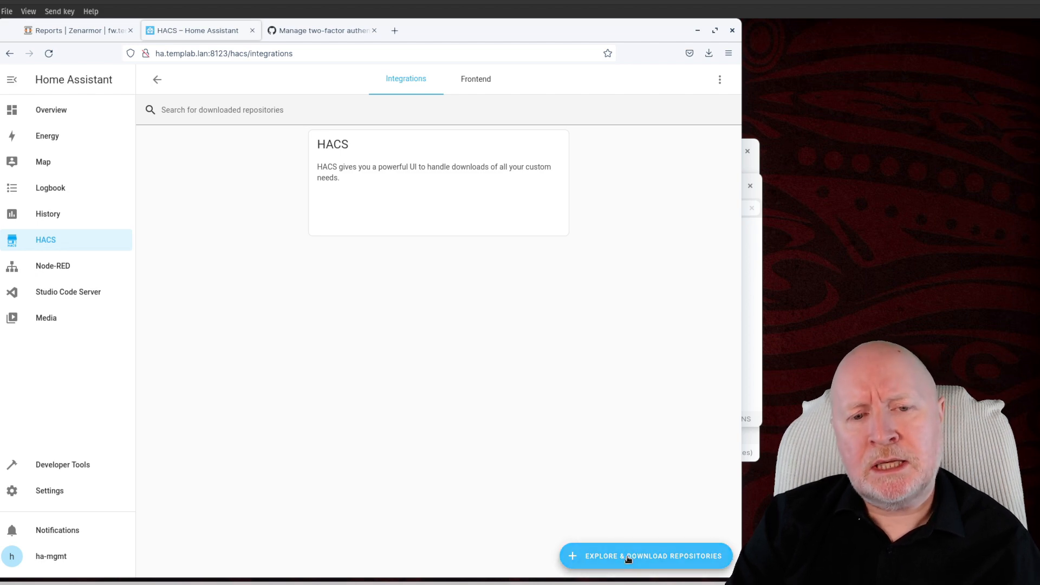
pyautogui.scroll(-1, 608, 399)
pyautogui.scroll(-10, 608, 399)
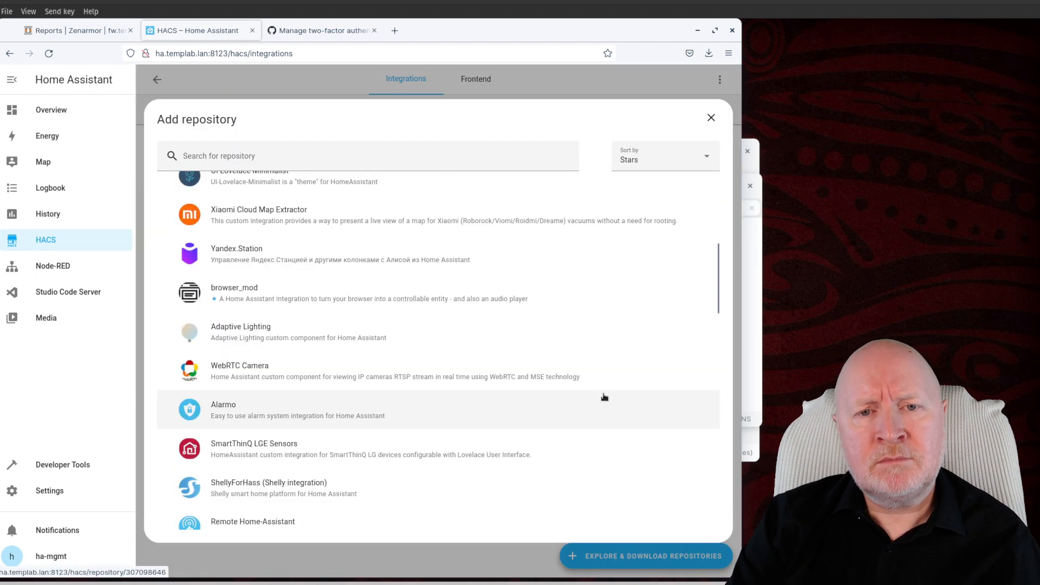
pyautogui.click(249, 155)
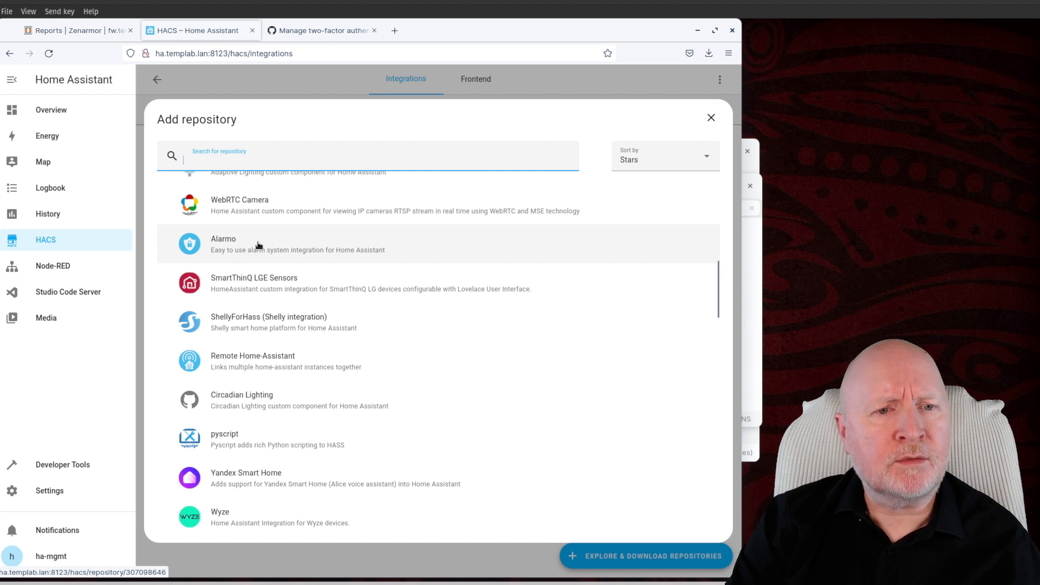
pyautogui.click(210, 244)
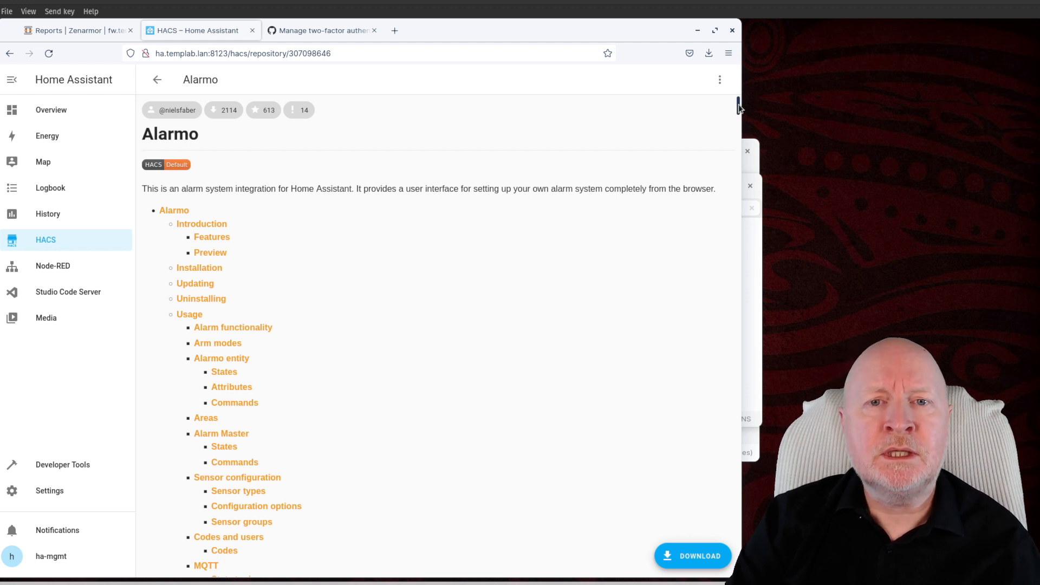
# Start the Alarmo download, keep v1.9.6 in the version dropdown, and confirm DOWNLOAD.
pyautogui.moveTo(737, 106)
pyautogui.mouseDown()
pyautogui.moveTo(737, 127)
pyautogui.moveTo(737, 108)
pyautogui.mouseUp()
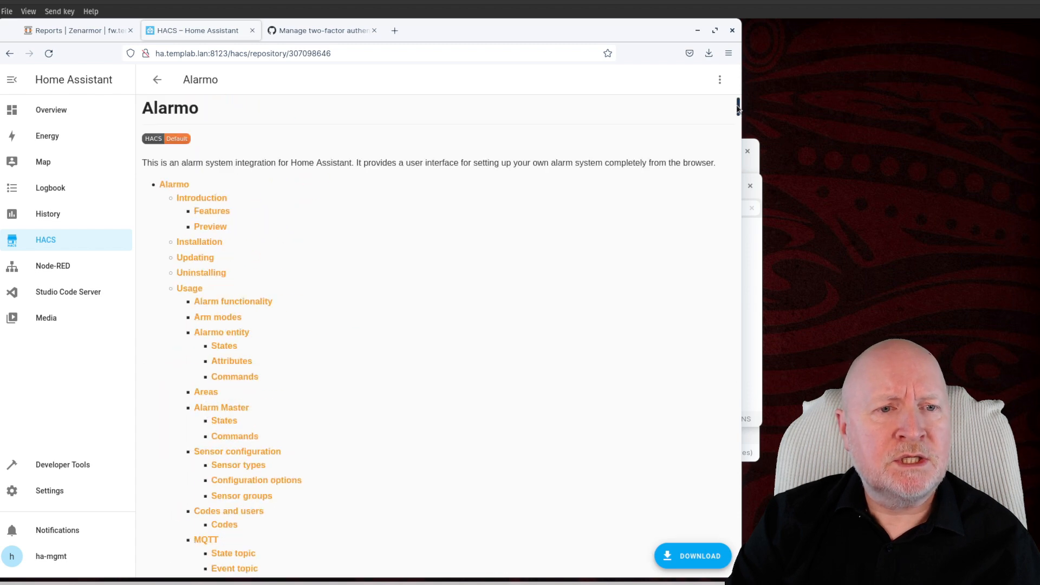
pyautogui.click(672, 557)
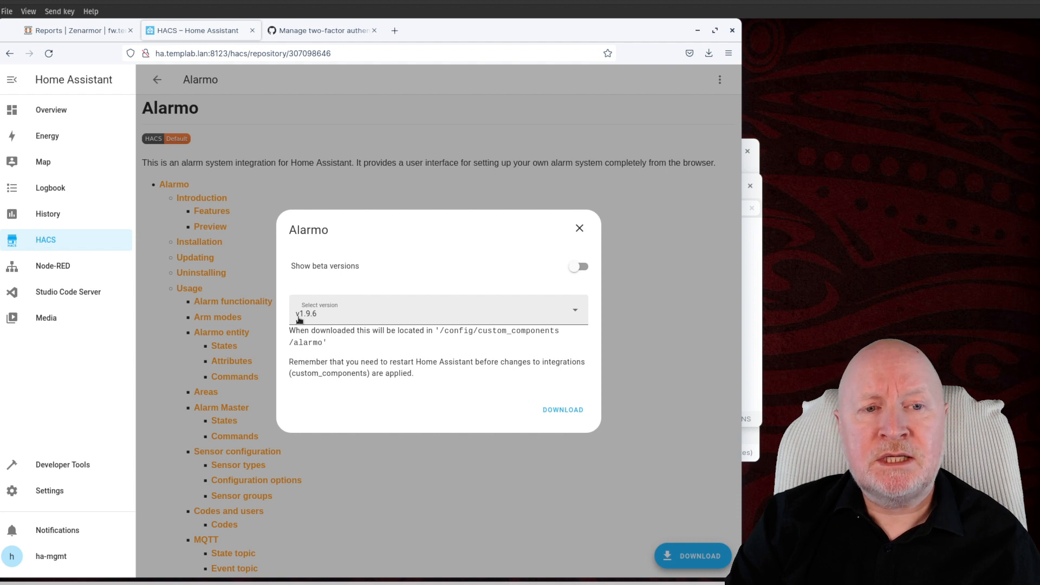
pyautogui.click(317, 315)
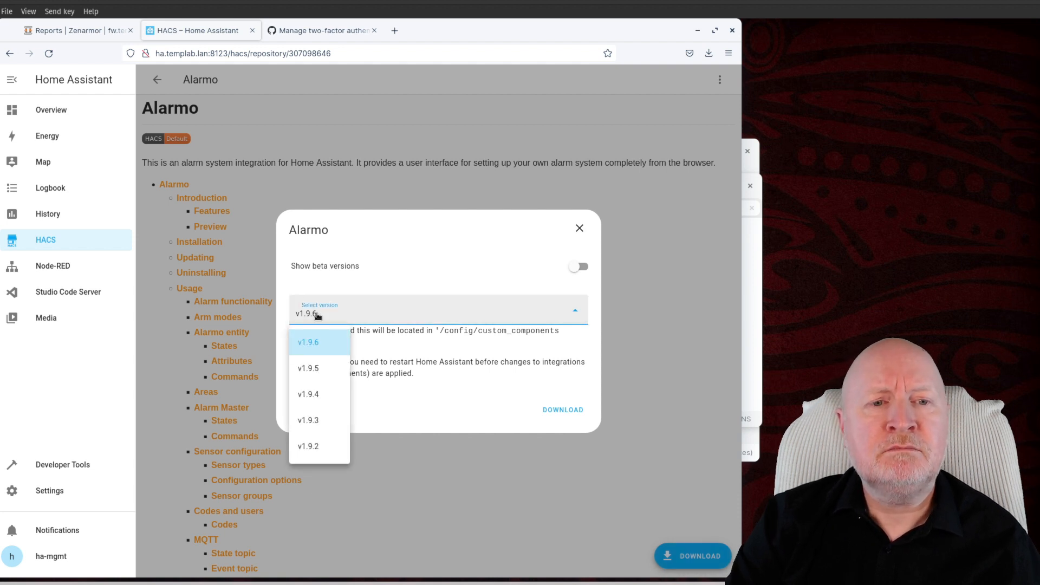
pyautogui.click(455, 272)
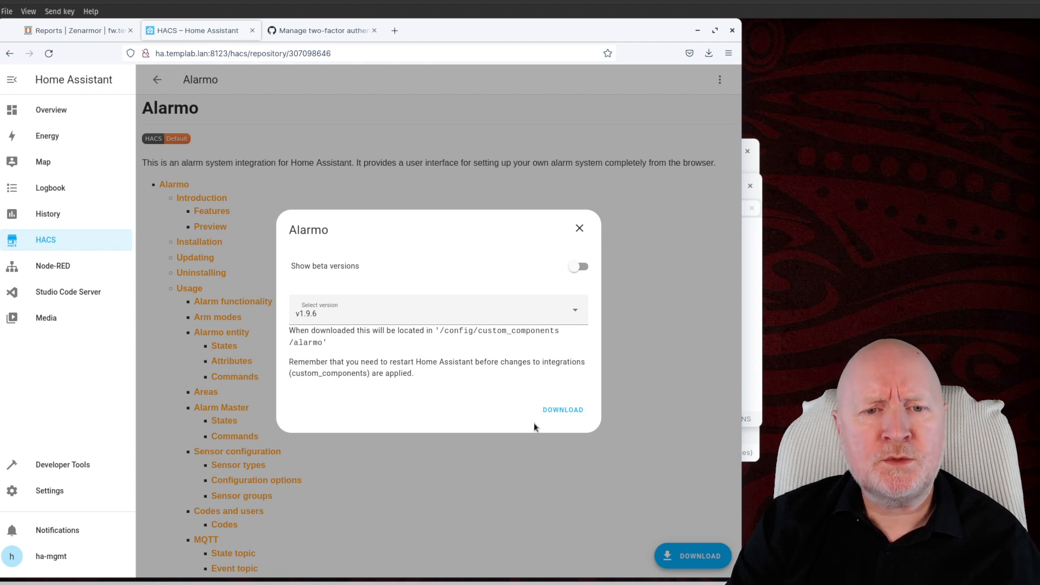
pyautogui.click(575, 415)
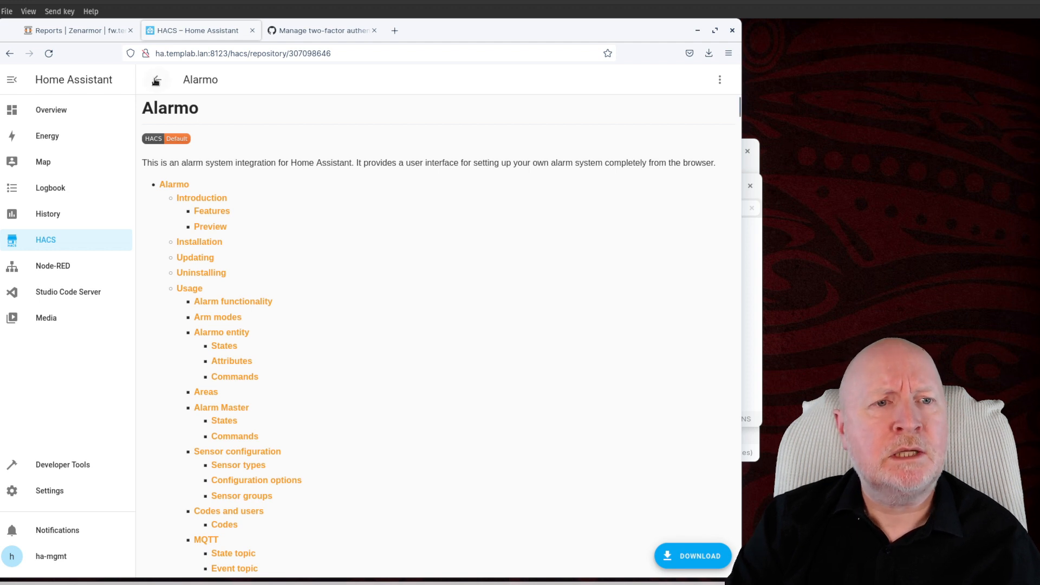
# Leave the HACS page and restart Home Assistant from Developer Tools > YAML.
pyautogui.click(156, 81)
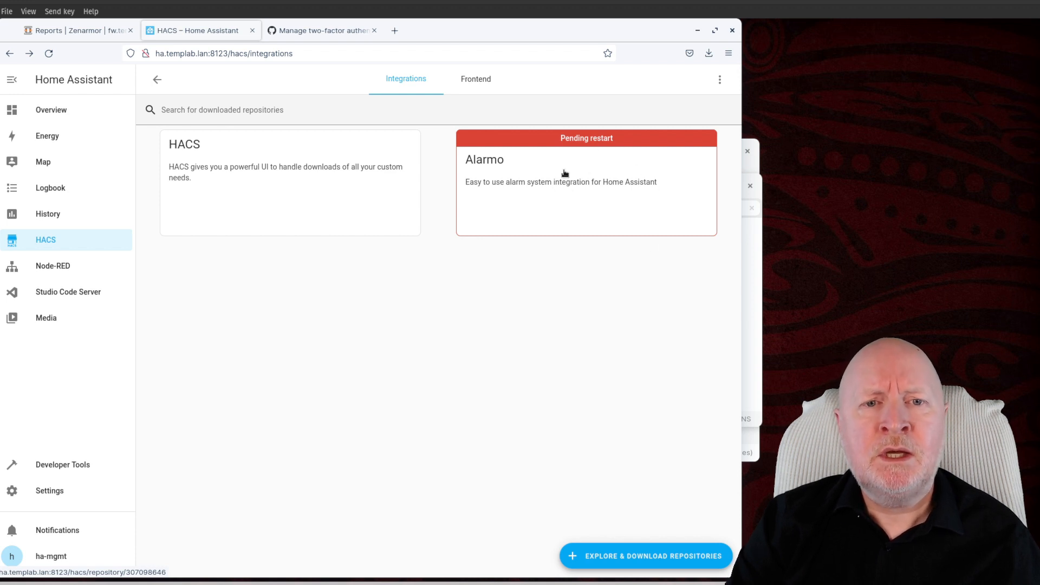
pyautogui.click(97, 466)
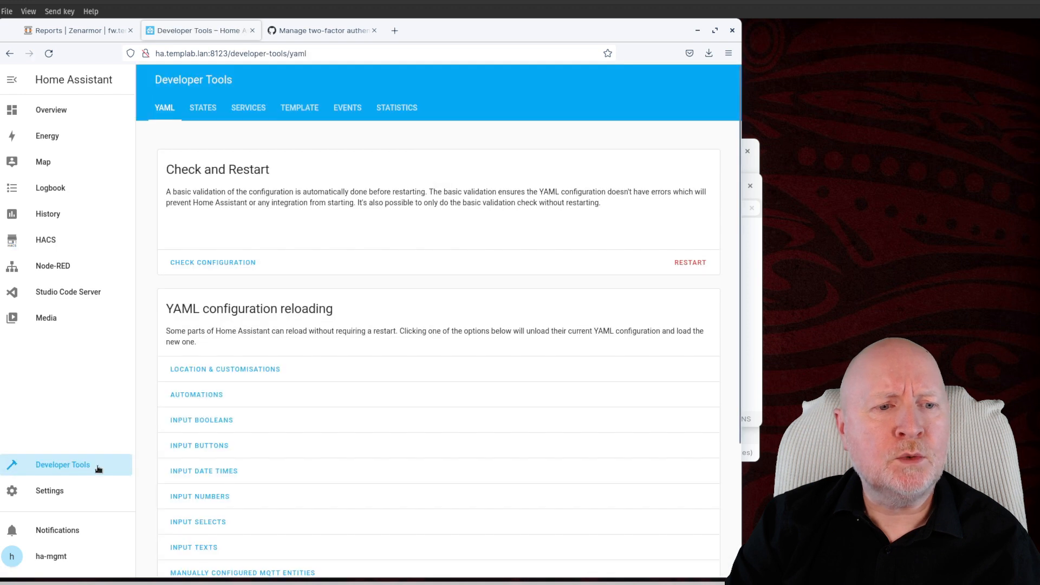
pyautogui.click(690, 264)
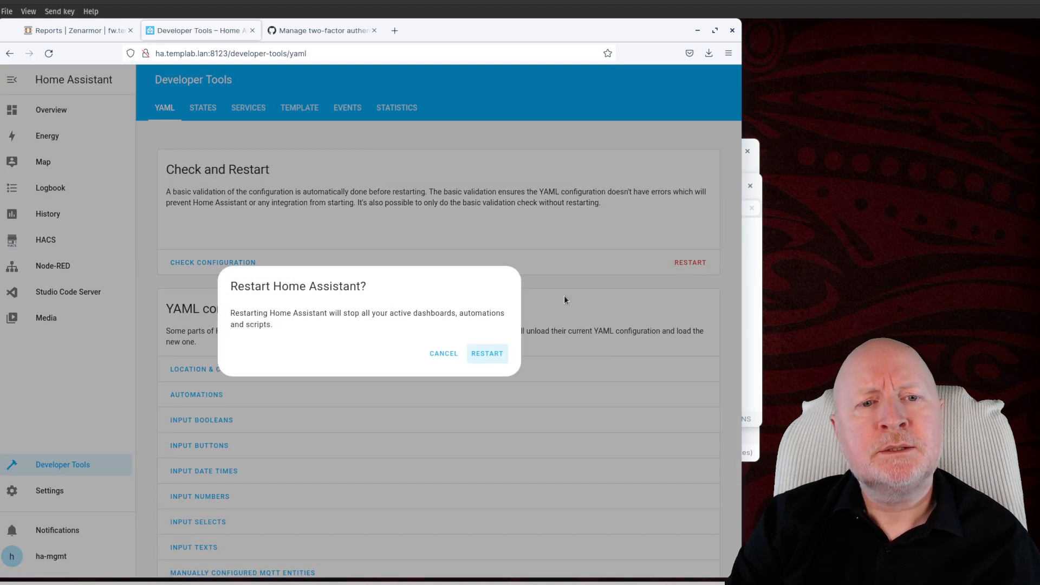
pyautogui.click(487, 354)
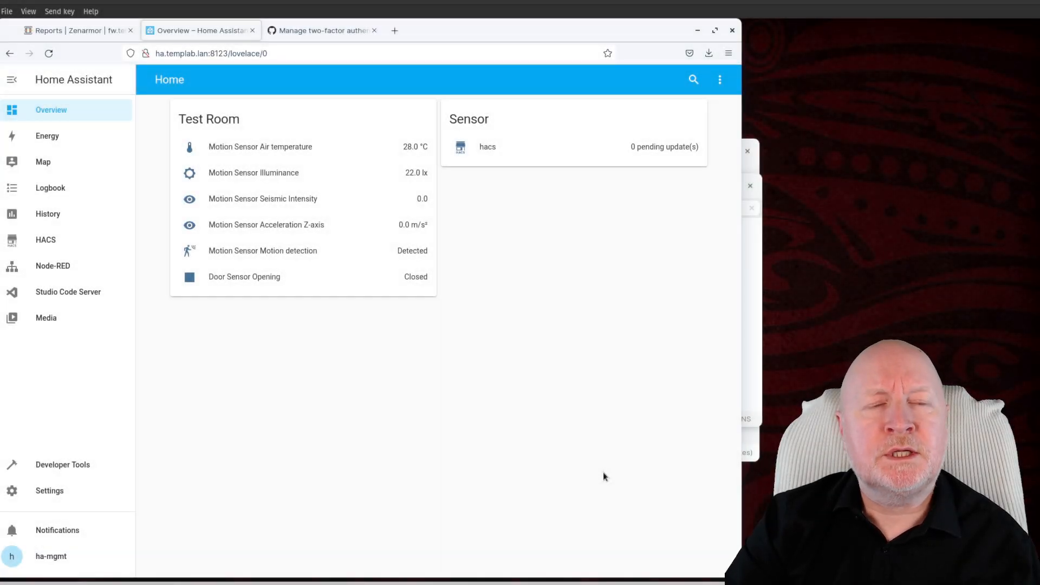
# Open HACS from the sidebar and view its Integrations list with HACS and Alarmo.
pyautogui.click(55, 243)
pyautogui.click(338, 134)
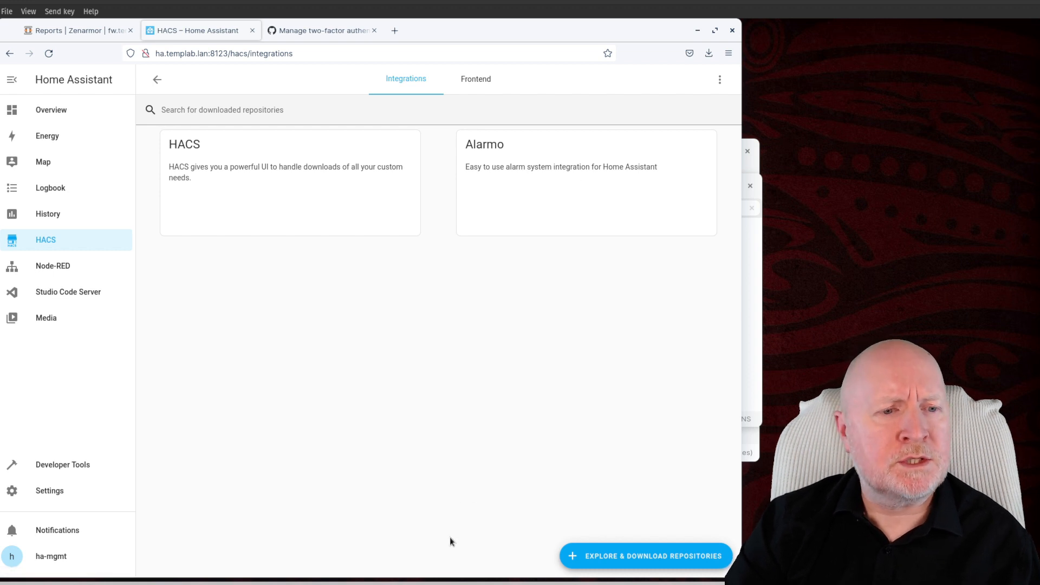
# Search 'ala' in the Add Integration dialog to confirm Alarmo is listed, then close it.
pyautogui.click(69, 493)
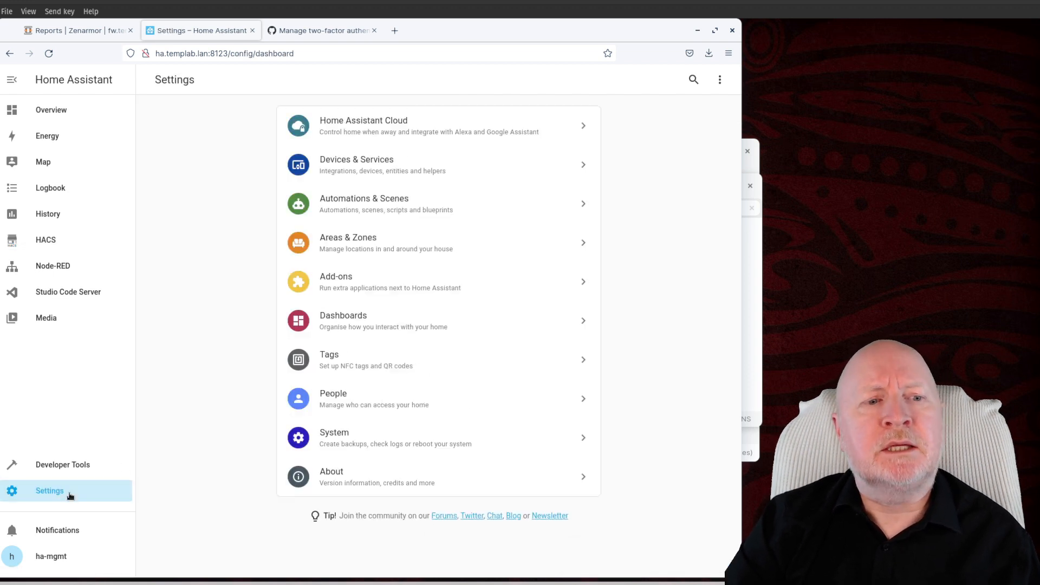
pyautogui.click(375, 168)
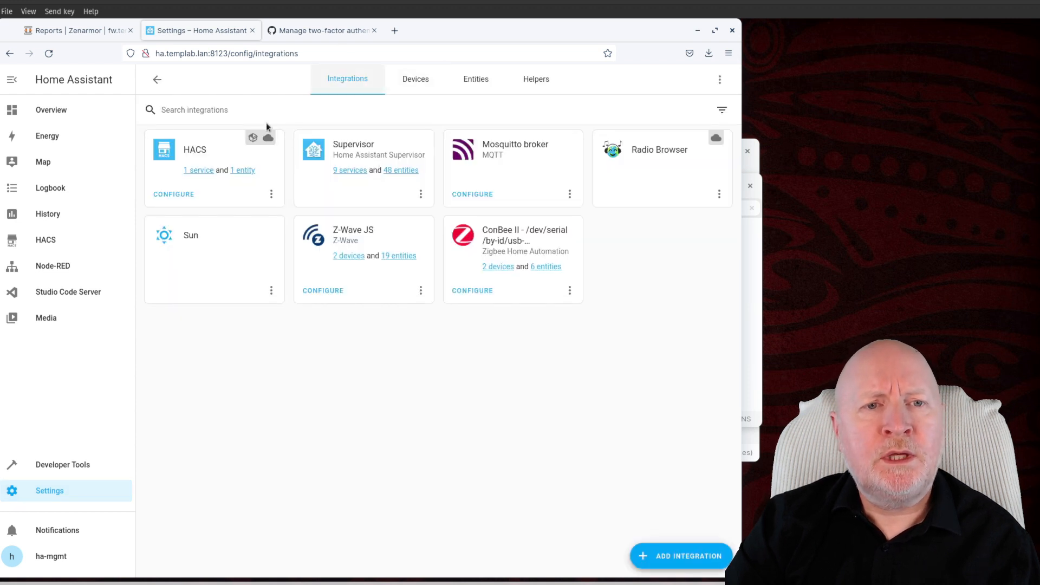
pyautogui.click(646, 558)
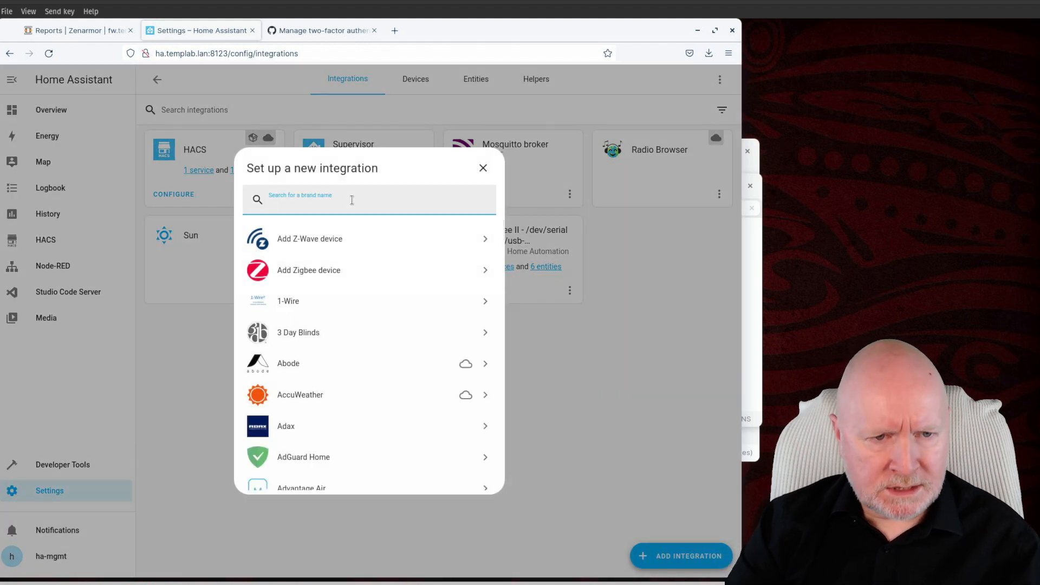
pyautogui.write('ala')
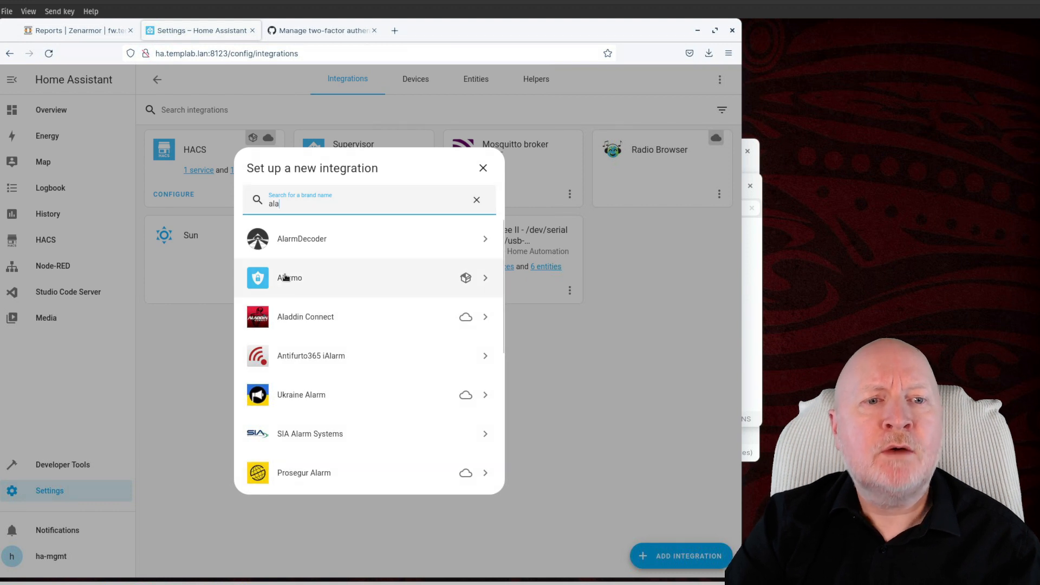
pyautogui.click(600, 344)
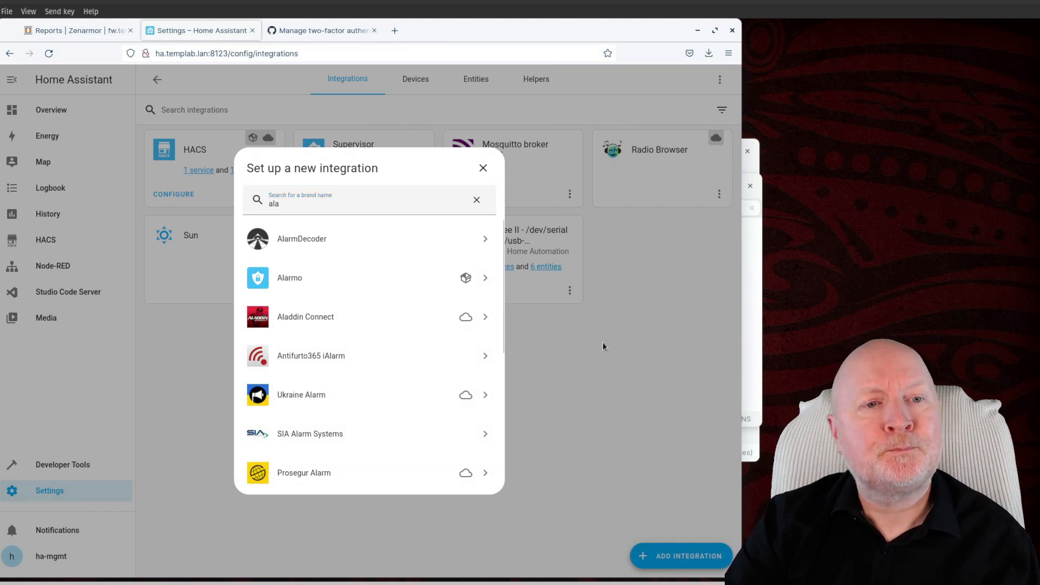
pyautogui.click(483, 168)
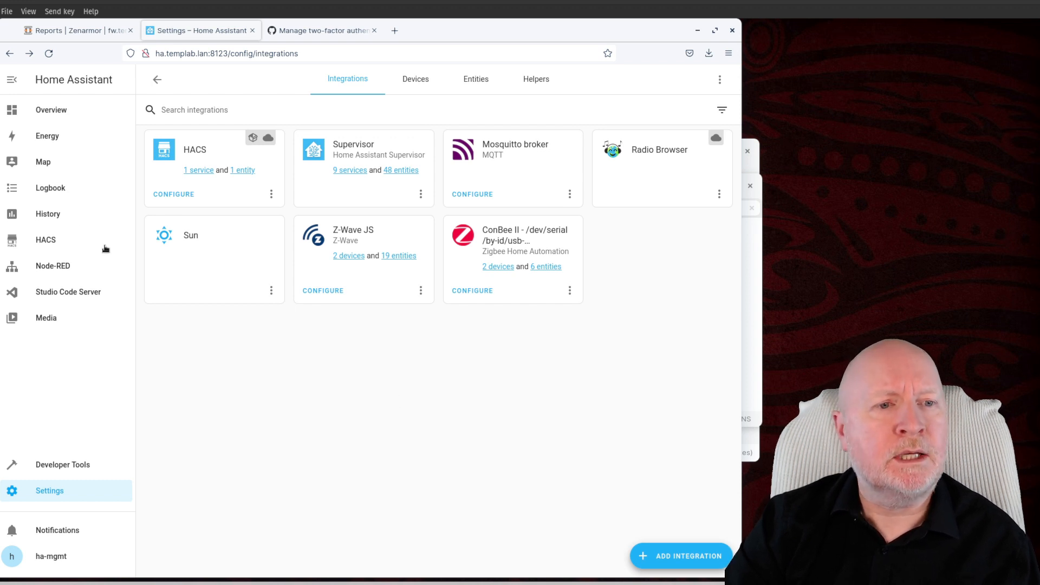
# Open the Alarmo repository in HACS Integrations and remove it, confirming the removal.
pyautogui.click(64, 490)
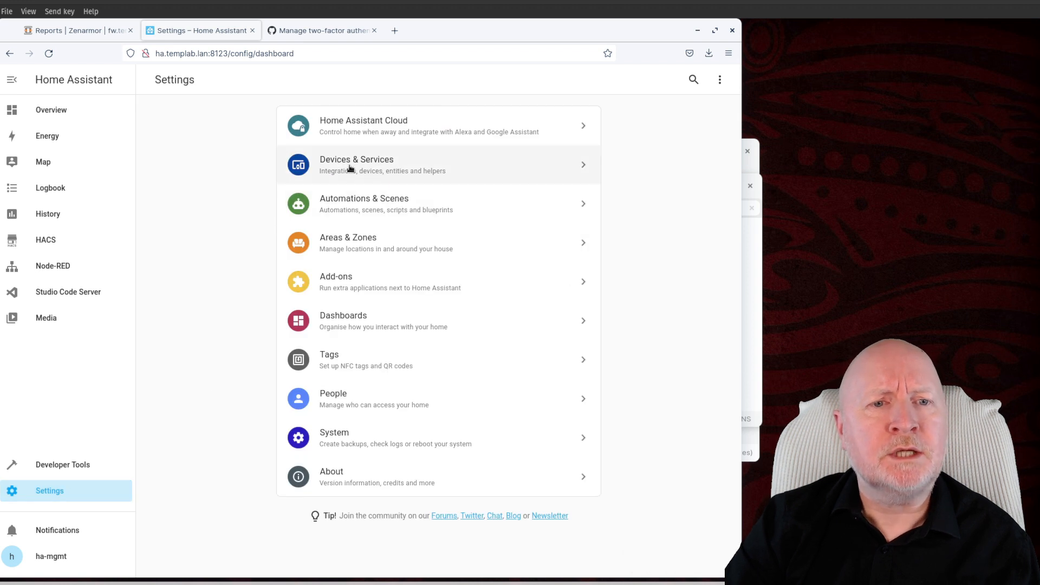
pyautogui.click(49, 242)
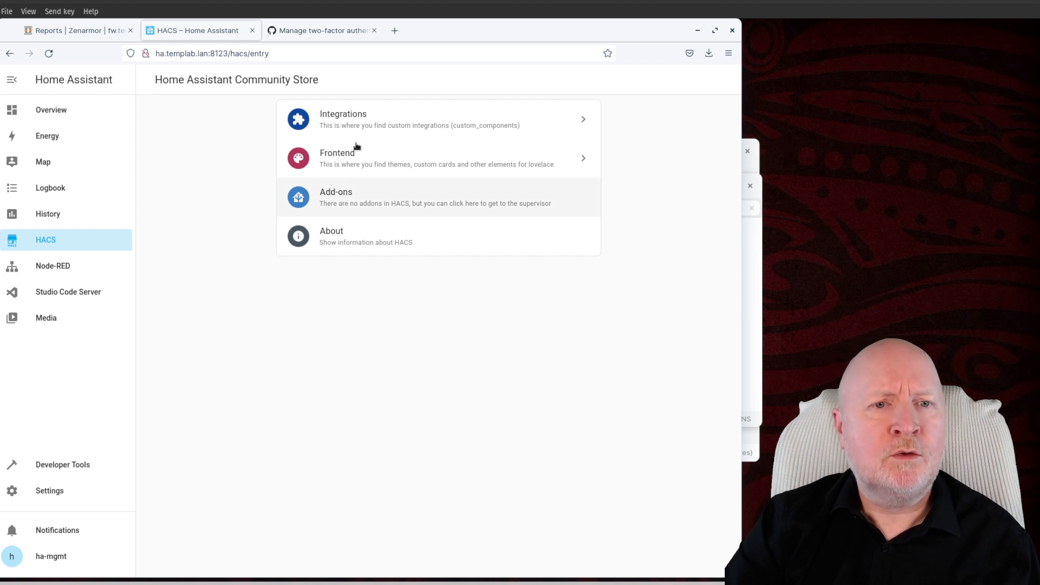
pyautogui.click(353, 126)
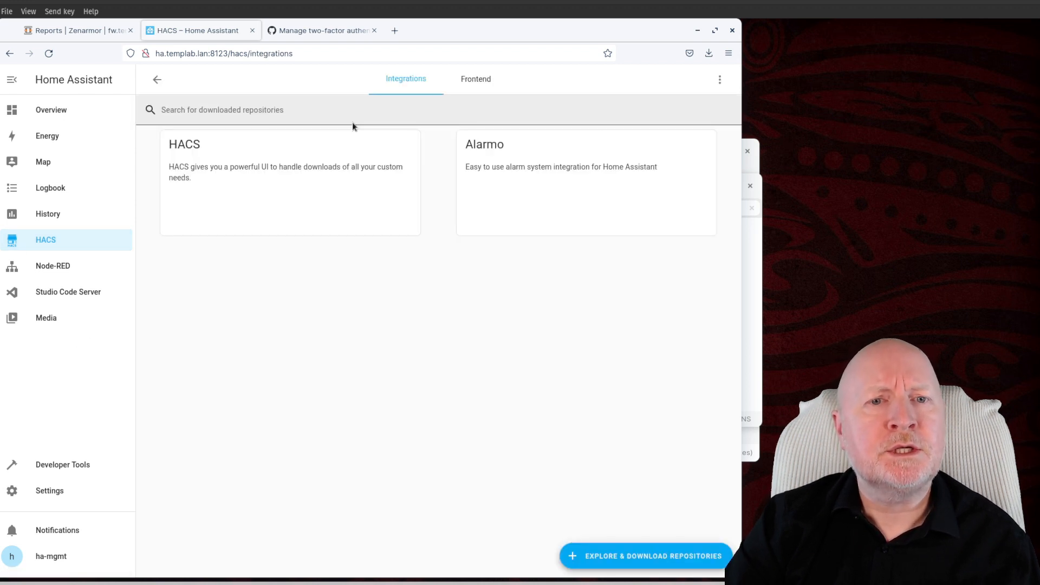
pyautogui.click(528, 188)
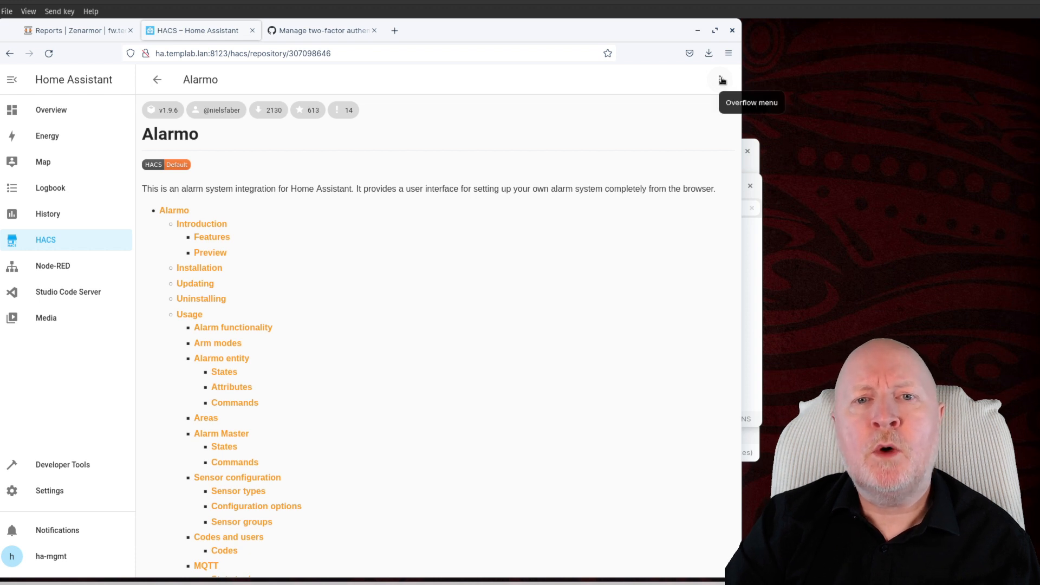
pyautogui.click(720, 80)
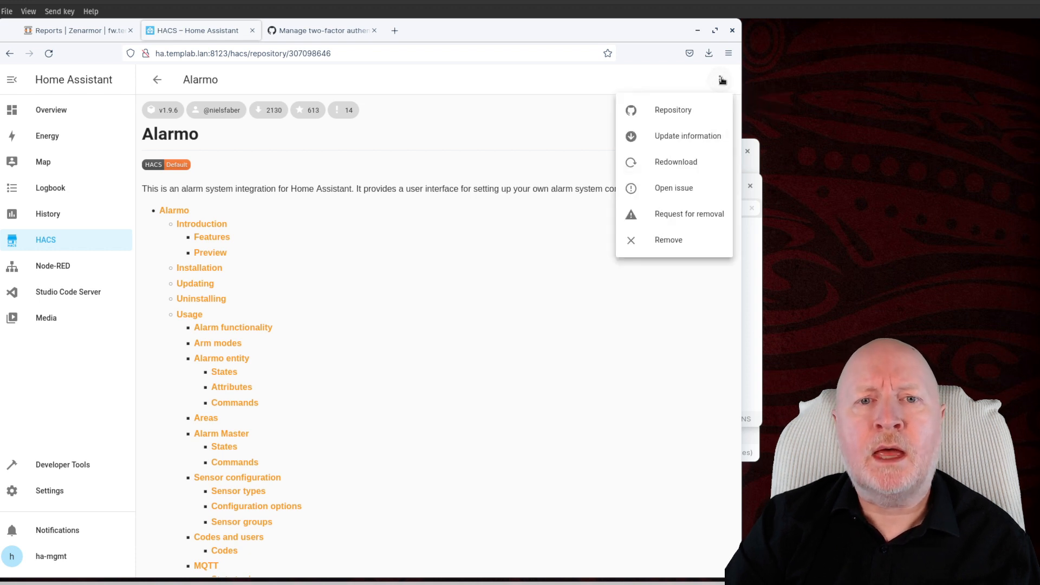
pyautogui.click(672, 240)
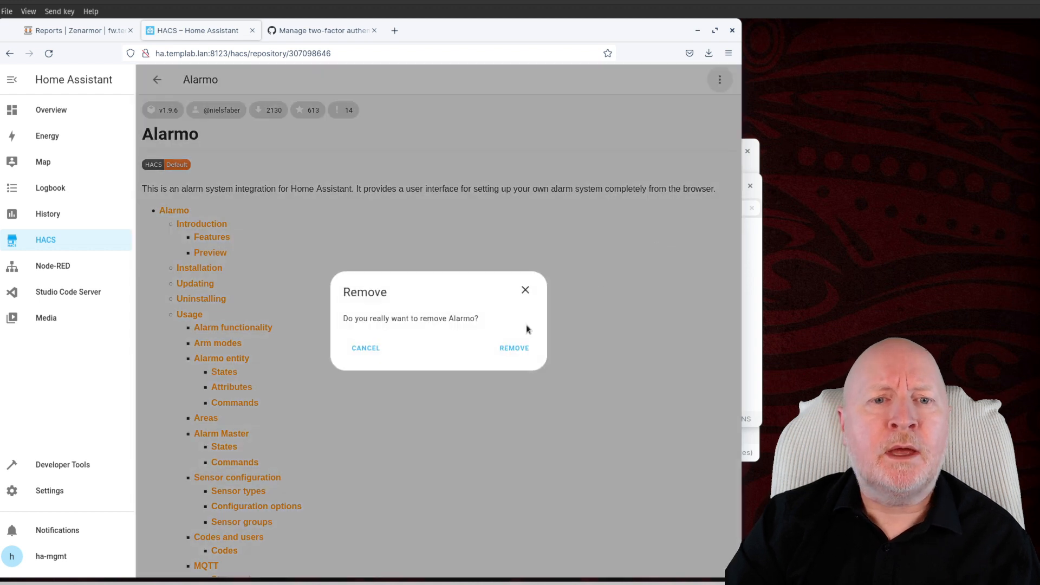
pyautogui.click(517, 348)
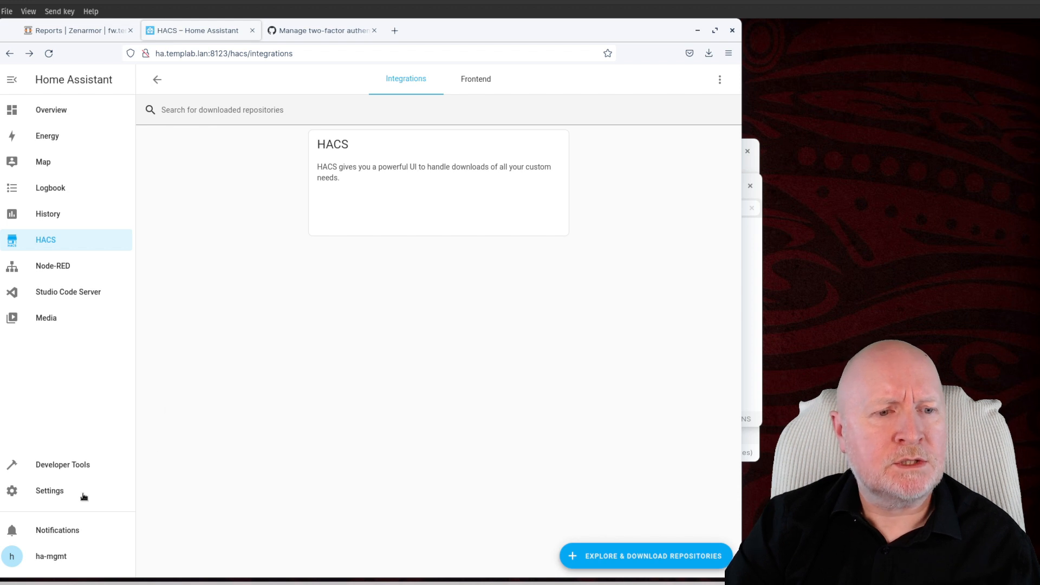
# Search 'al' in the Add Integration dialog to confirm Alarmo is gone, then close it.
pyautogui.click(48, 491)
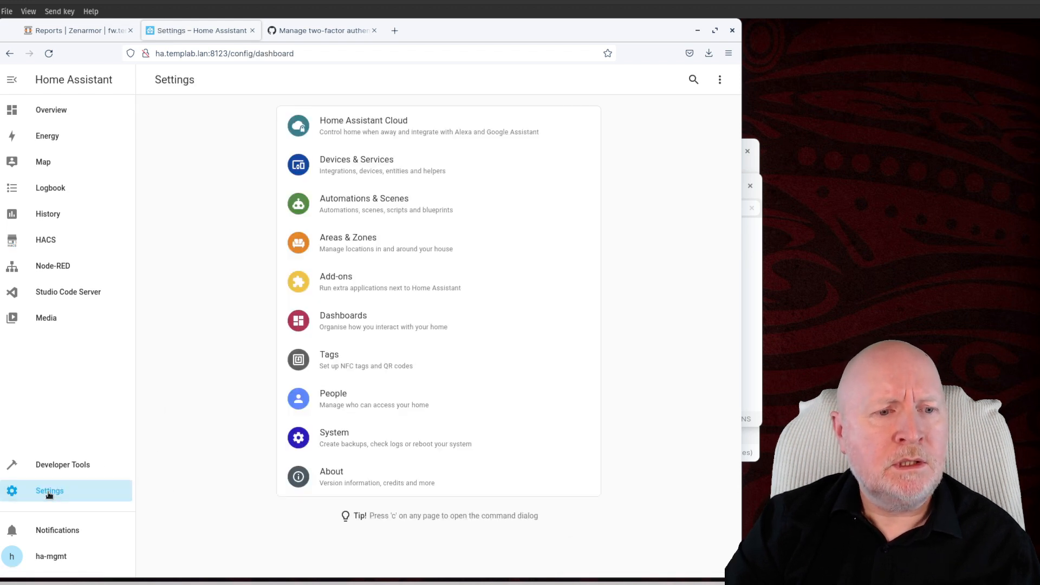
pyautogui.click(341, 165)
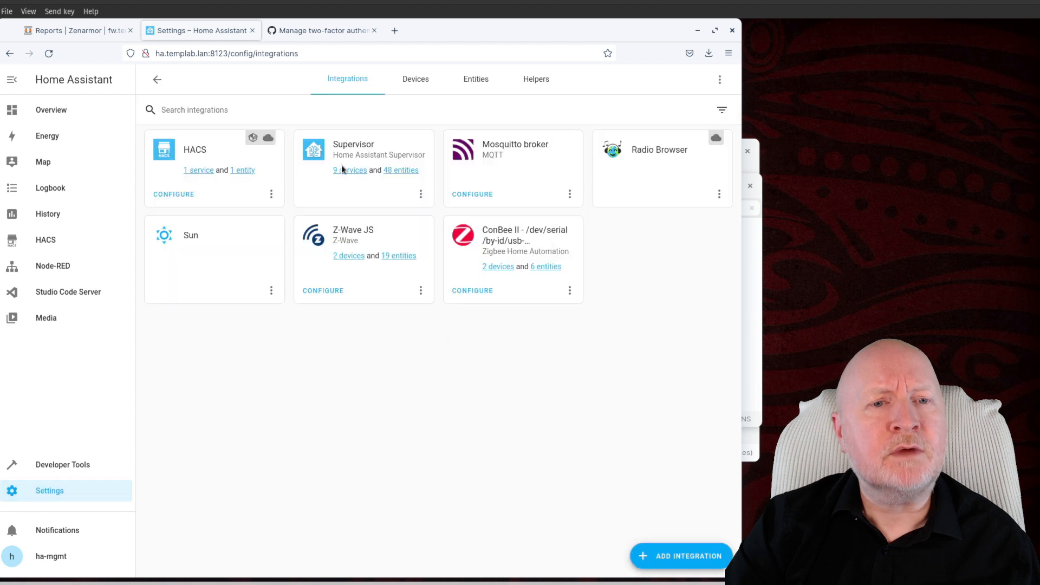
pyautogui.click(647, 556)
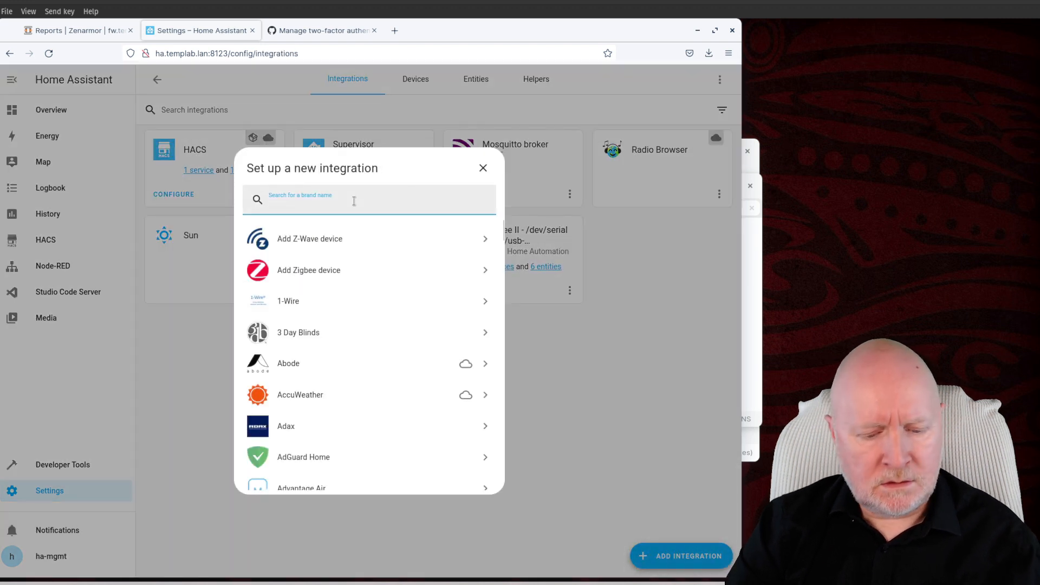
pyautogui.write('ala')
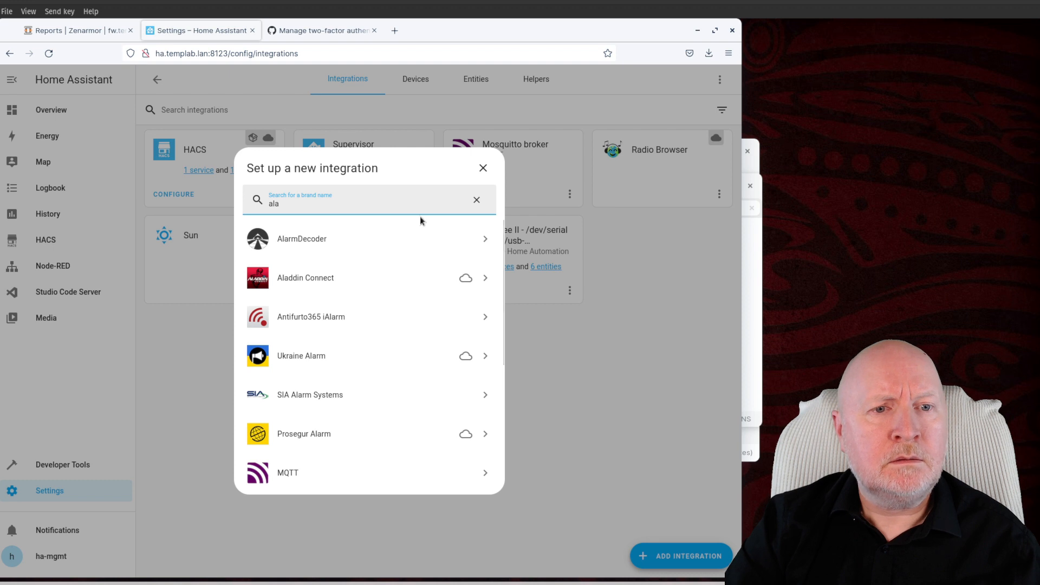
pyautogui.press('BackSpace')
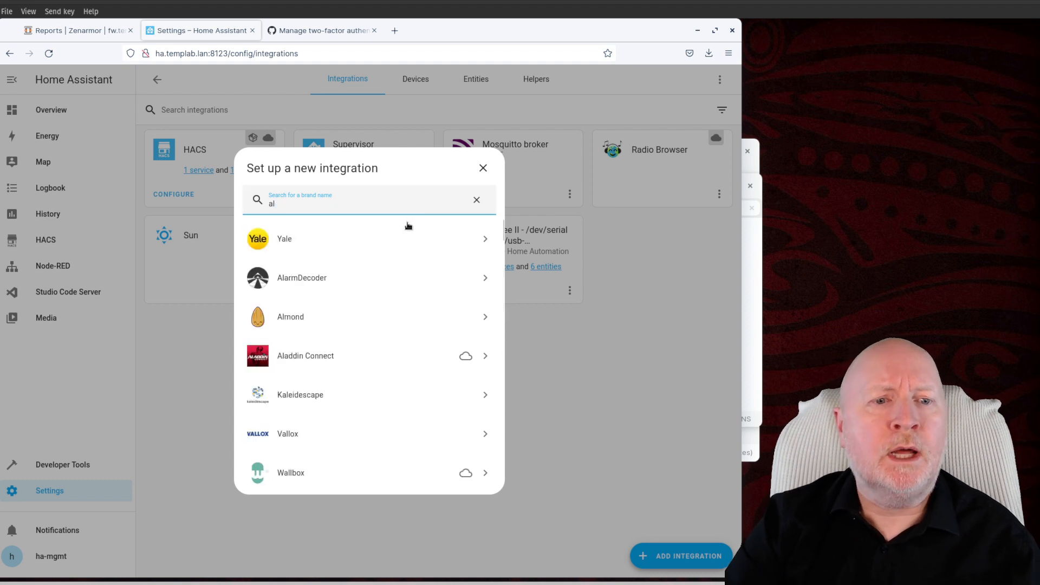
pyautogui.click(484, 169)
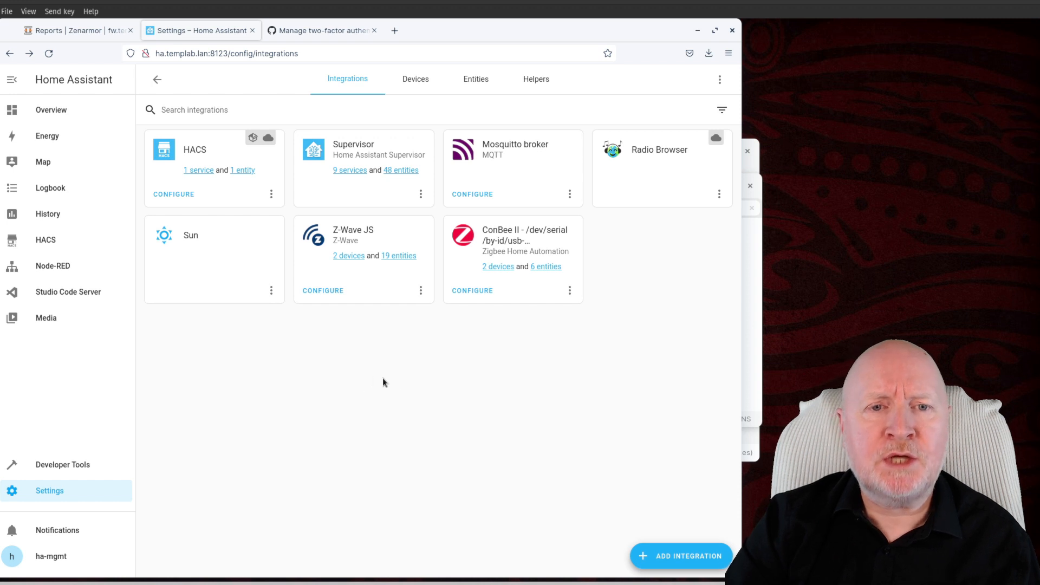
pyautogui.click(272, 292)
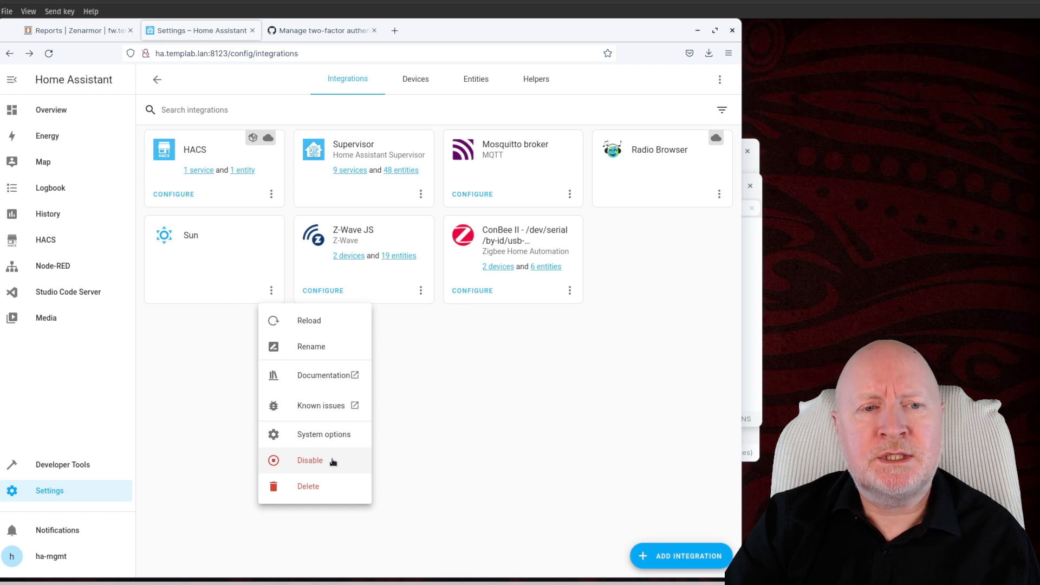
pyautogui.click(576, 417)
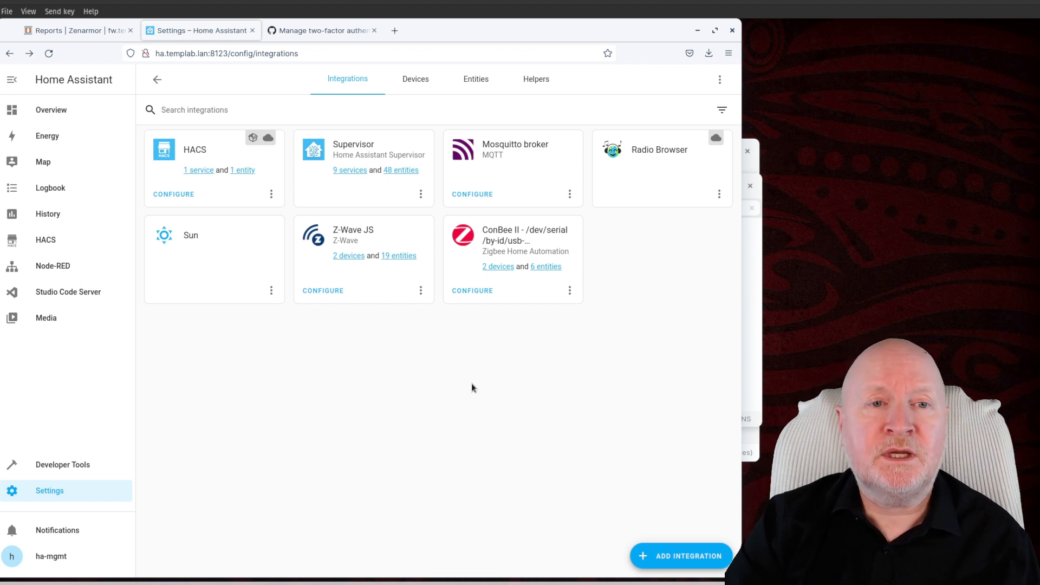
# Browse the HACS Frontend repositories available to add, scrolling until auto-entities is visible.
pyautogui.click(53, 239)
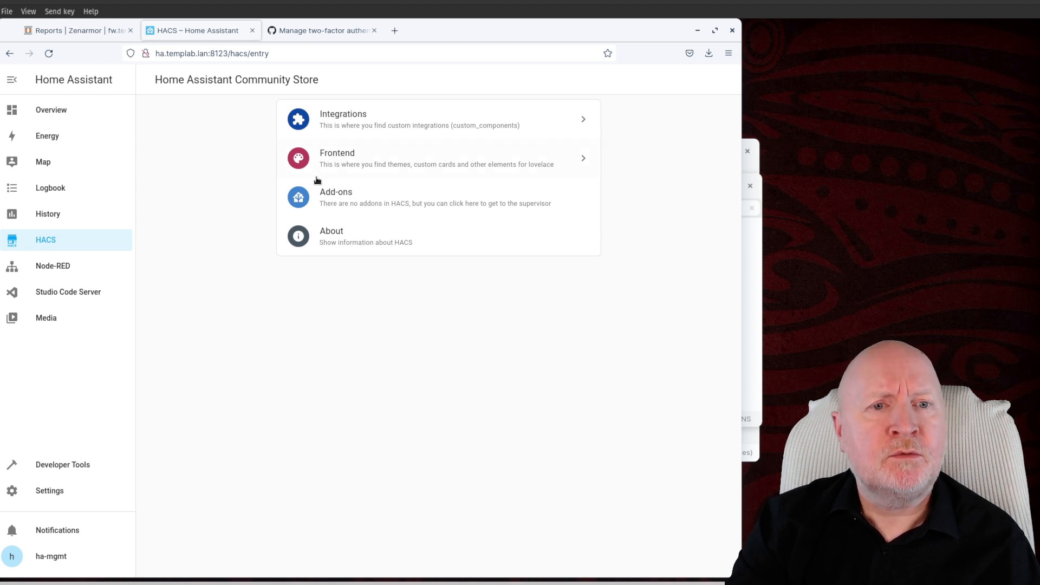
pyautogui.click(355, 168)
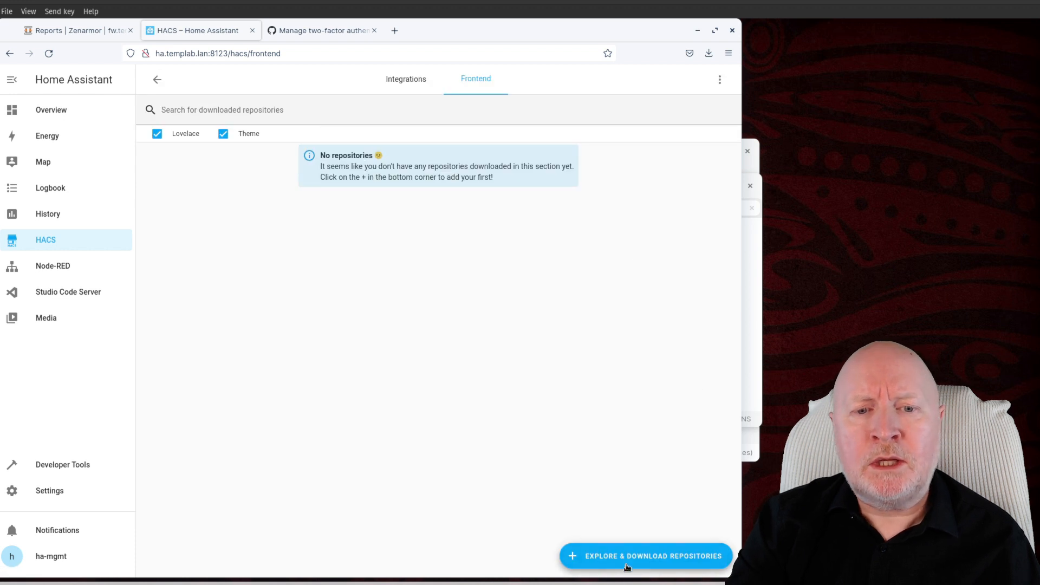
pyautogui.click(626, 566)
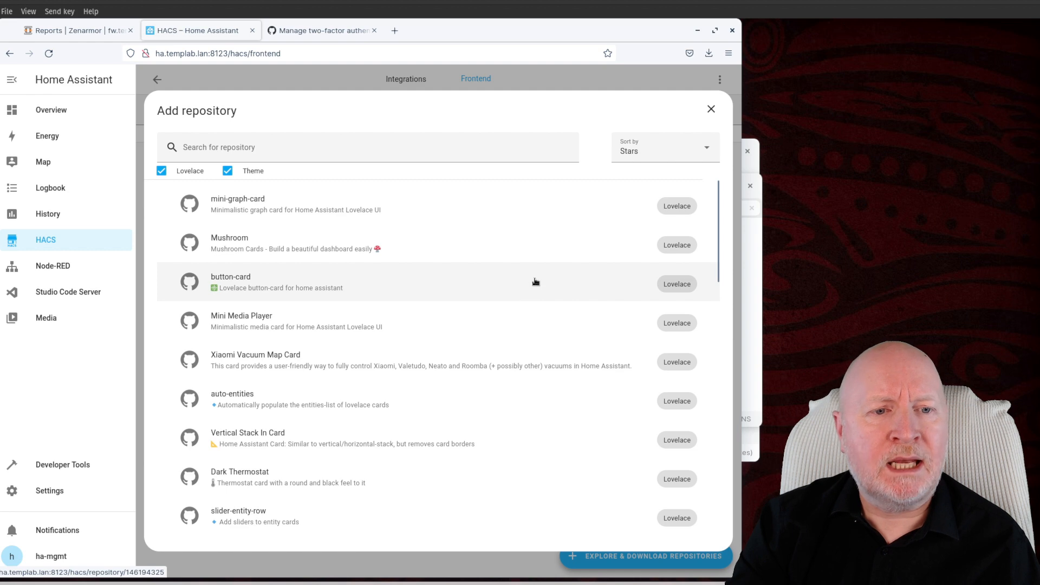
pyautogui.scroll(-1, 536, 281)
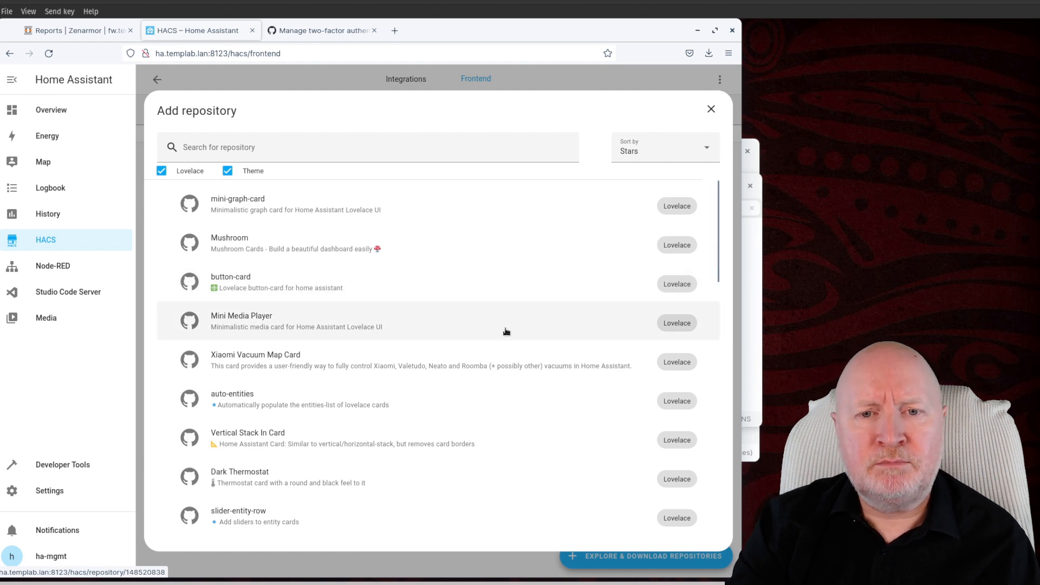
pyautogui.scroll(-10, 506, 345)
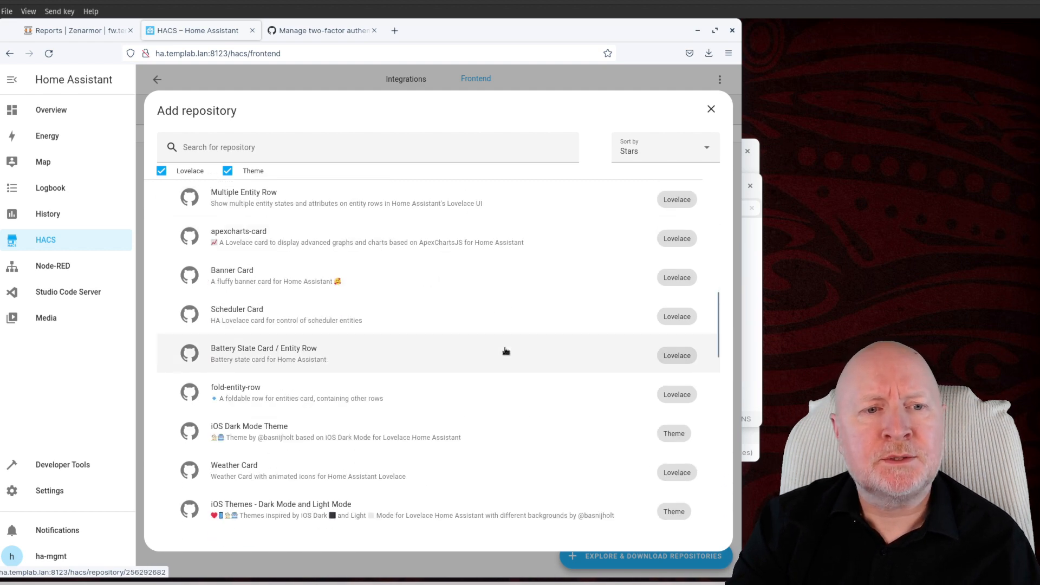
pyautogui.scroll(10, 506, 351)
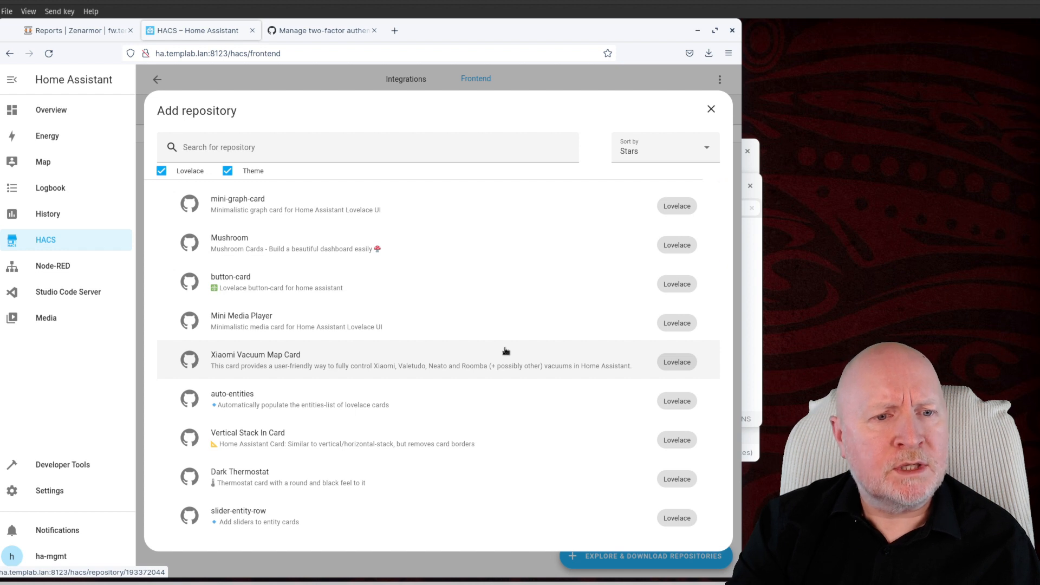
# Download auto-entities version 1.11.0 from its HACS repository page.
pyautogui.click(247, 394)
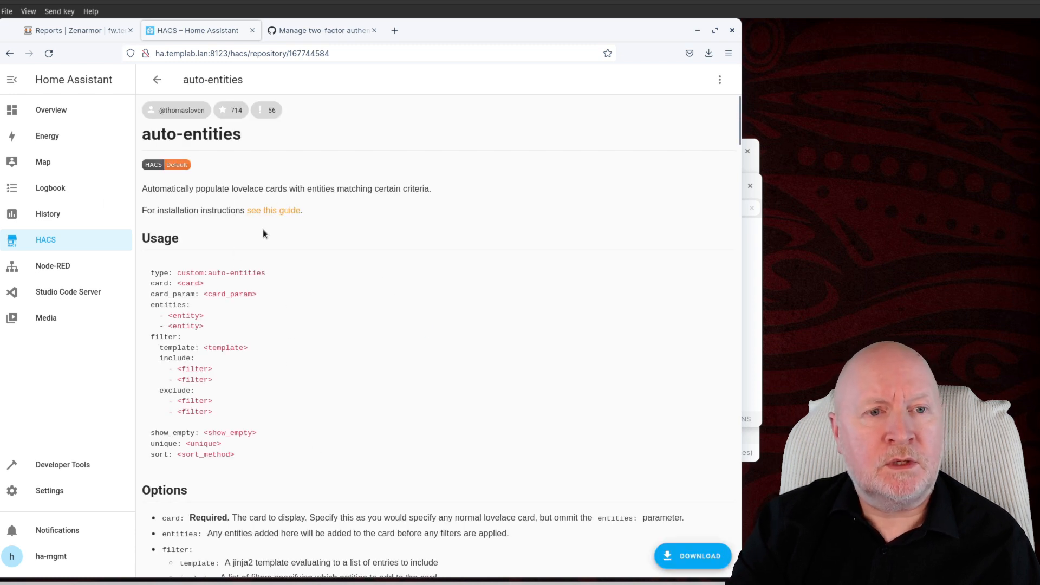
pyautogui.click(686, 555)
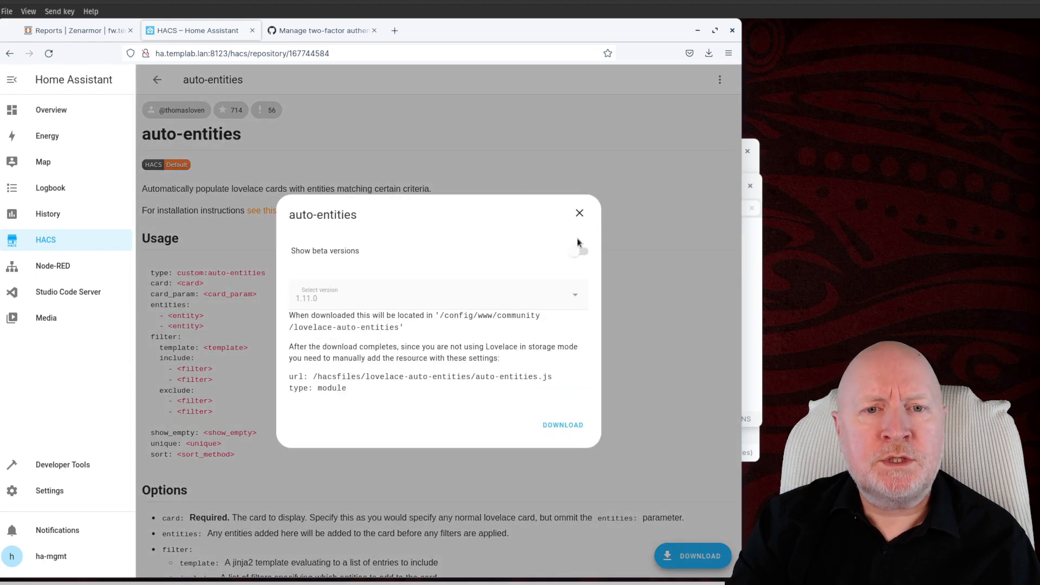
pyautogui.click(575, 298)
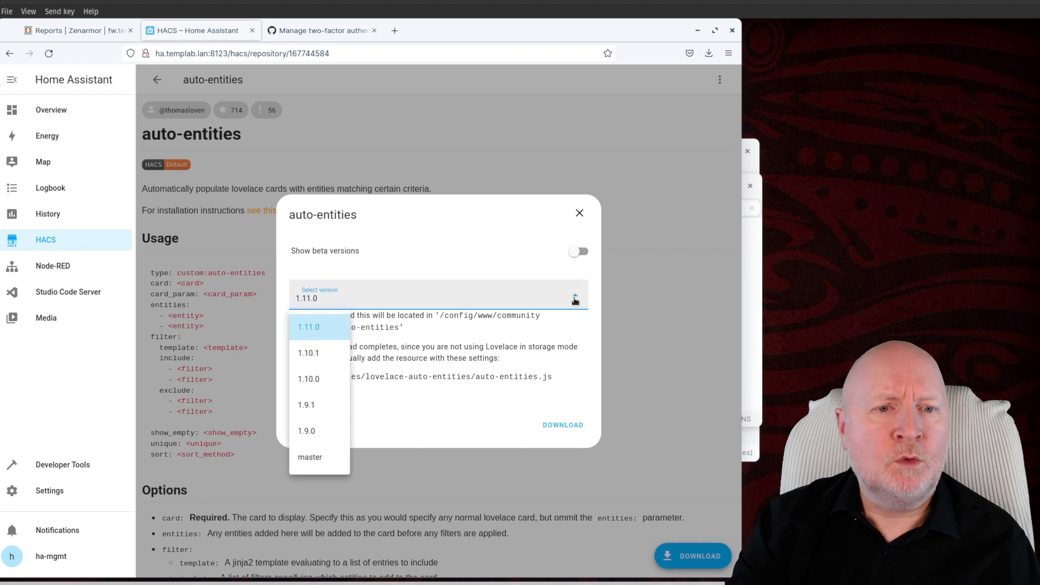
pyautogui.click(575, 299)
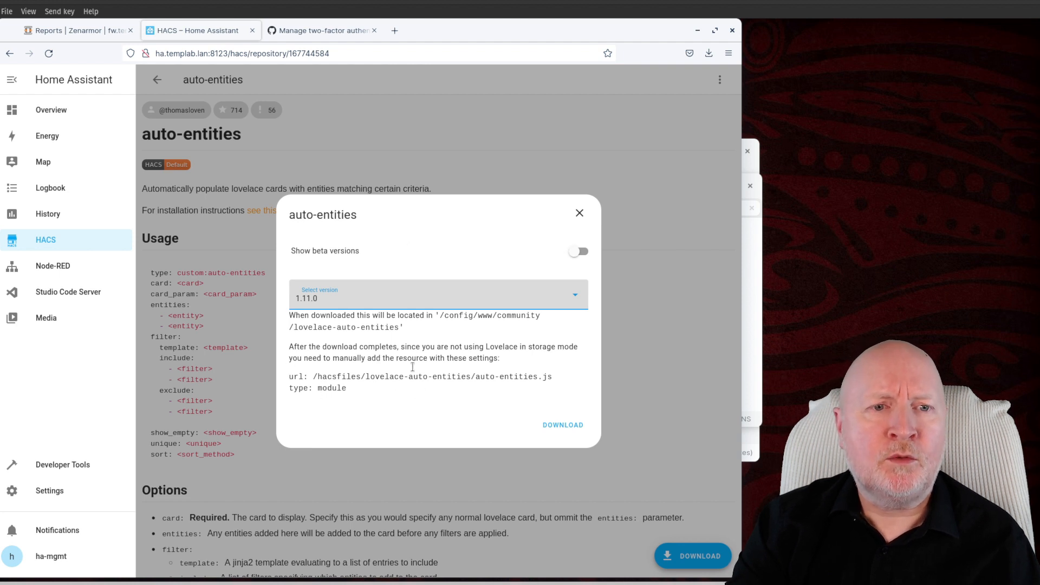
pyautogui.click(555, 426)
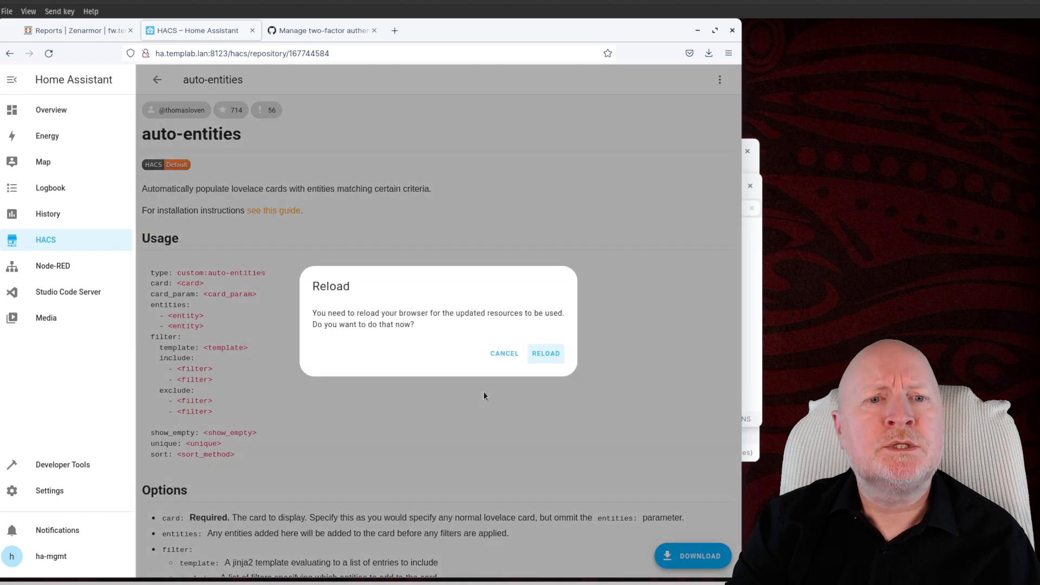
# Reload the browser, sign back in with the username and password, and scroll the auto-entities page.
pyautogui.click(556, 357)
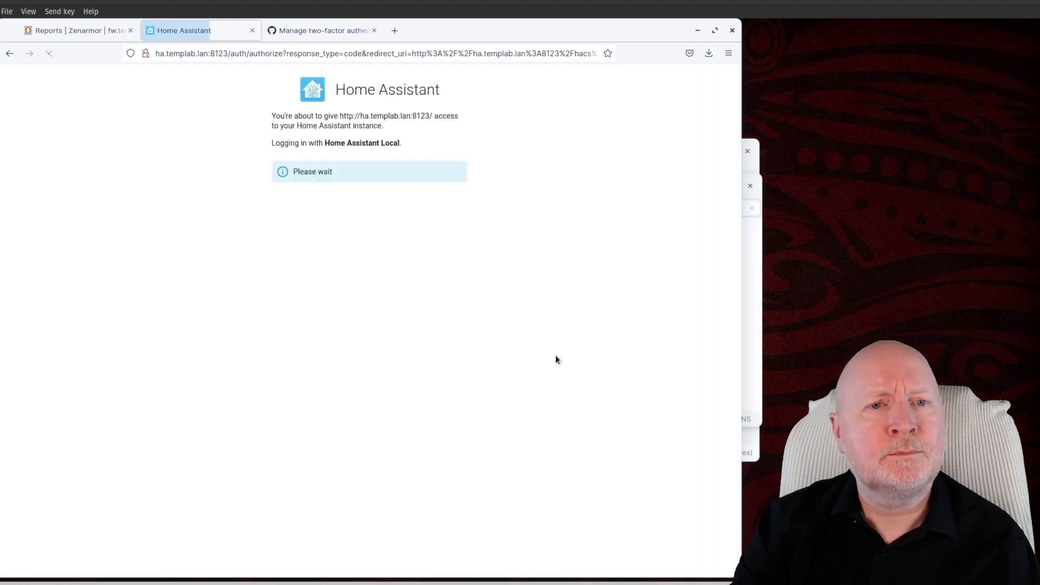
pyautogui.write('ha-mgmt')
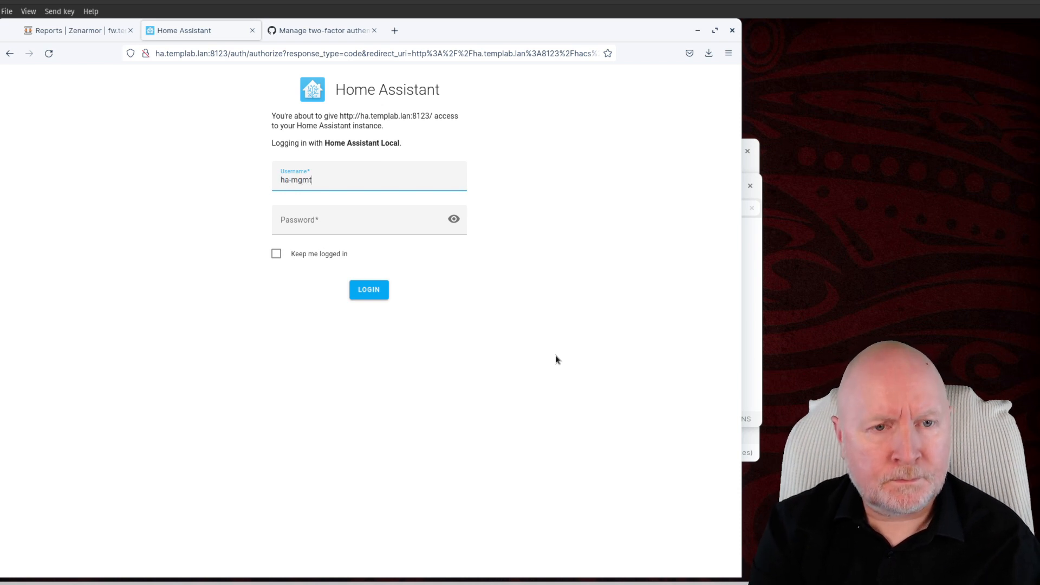
pyautogui.press('Tab')
pyautogui.write('•••••••••')
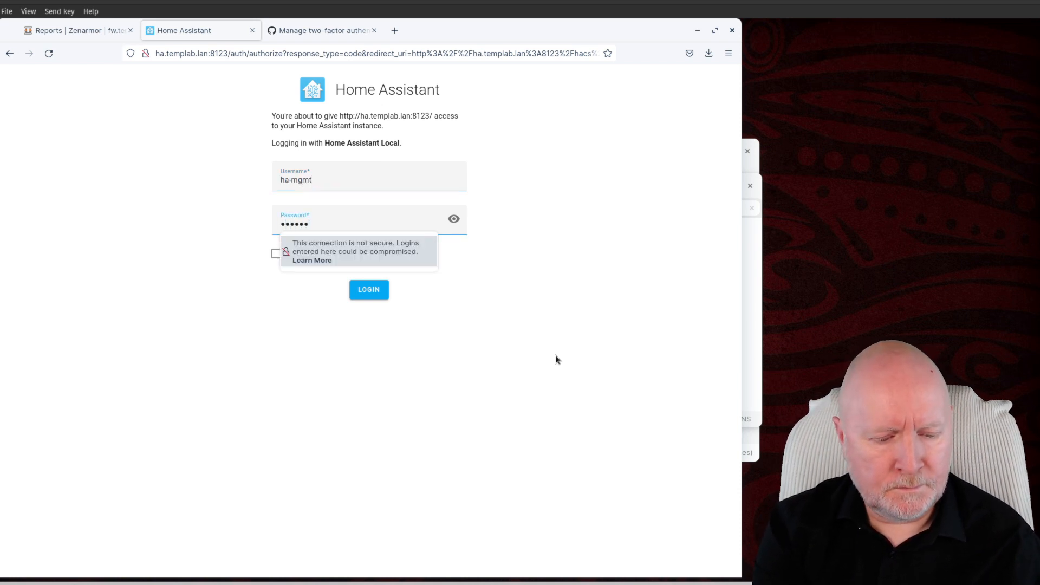
pyautogui.press('Return')
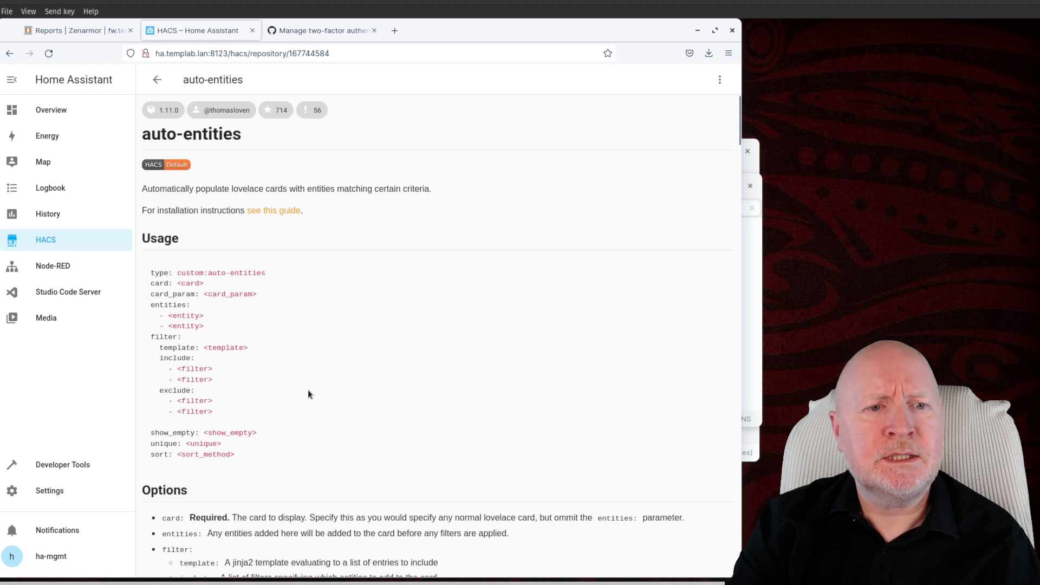
pyautogui.scroll(-4, 385, 417)
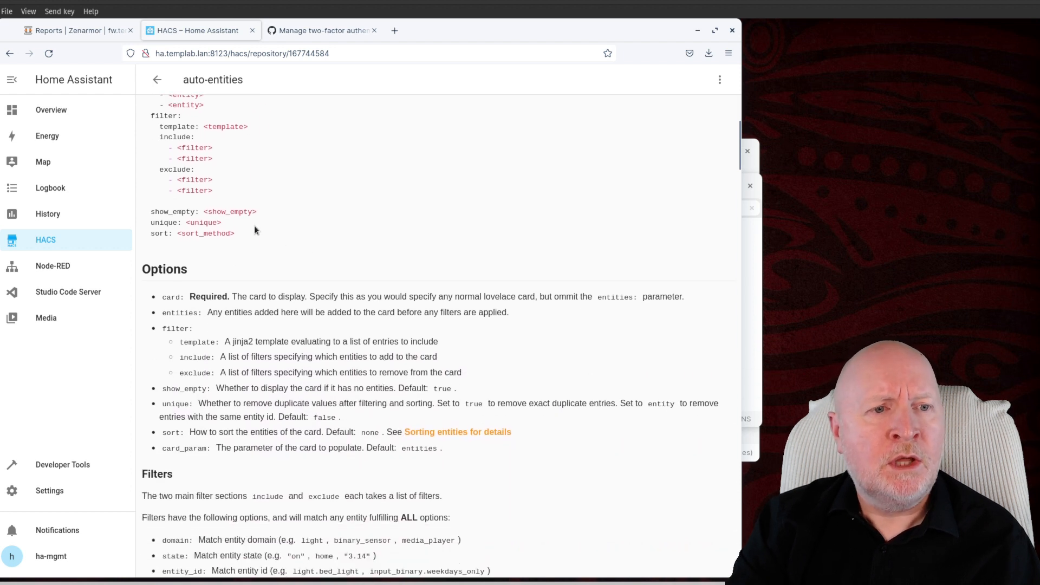
# Add a dashboard titled 'Test' under Settings > Dashboards and open it.
pyautogui.click(69, 495)
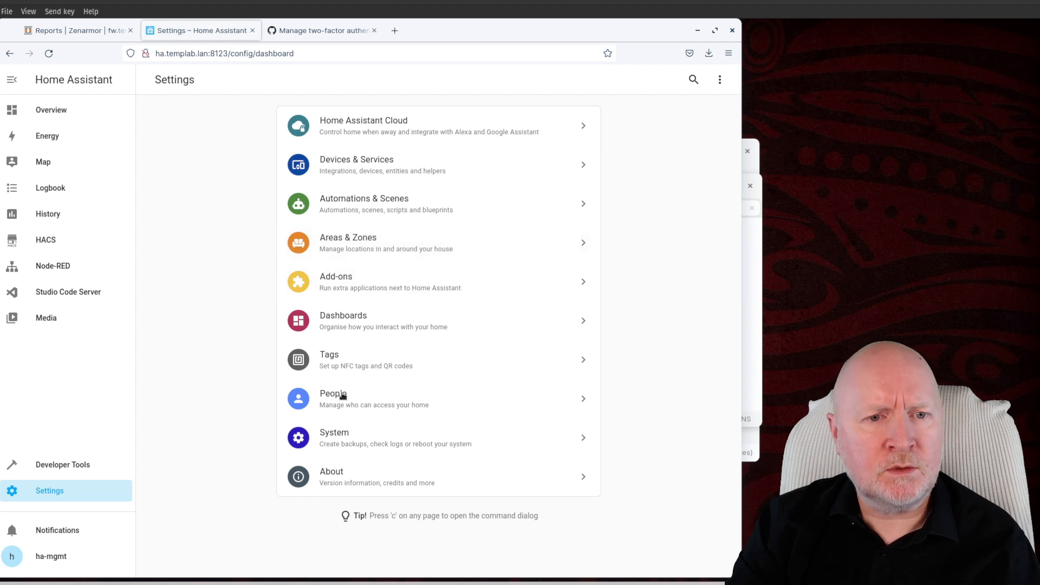
pyautogui.click(389, 317)
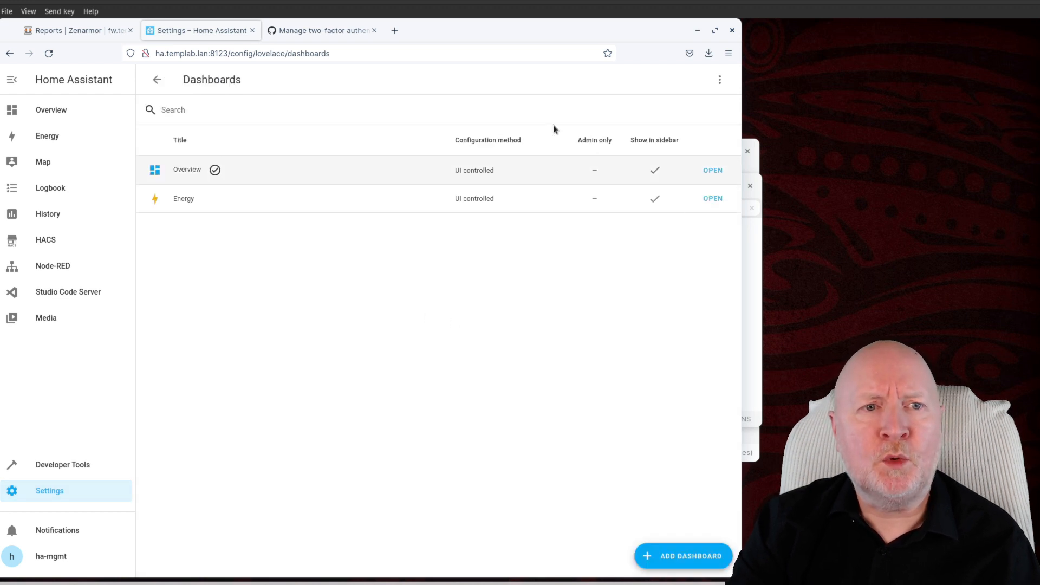
pyautogui.click(720, 80)
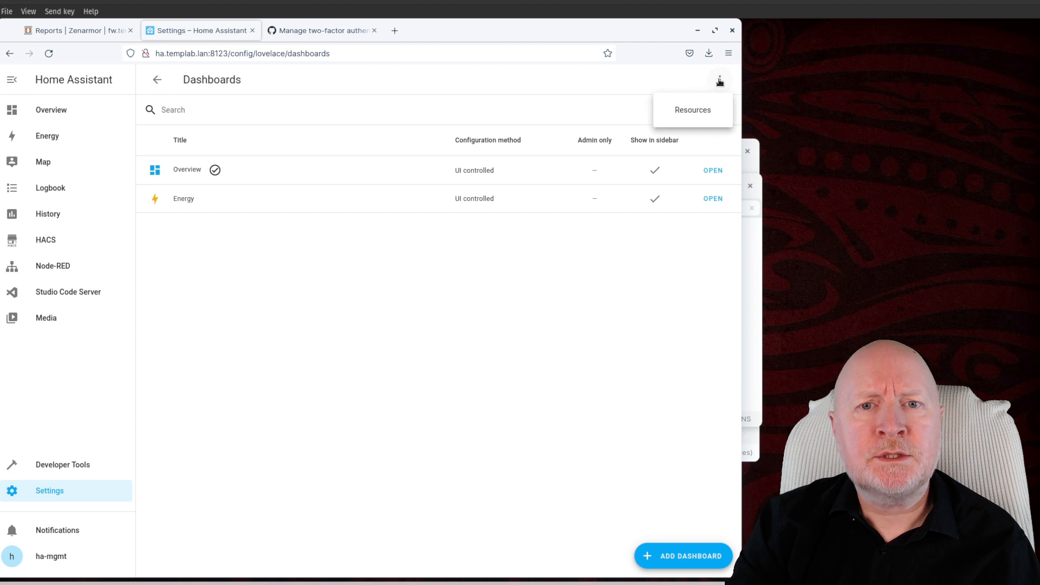
pyautogui.click(486, 301)
pyautogui.click(659, 555)
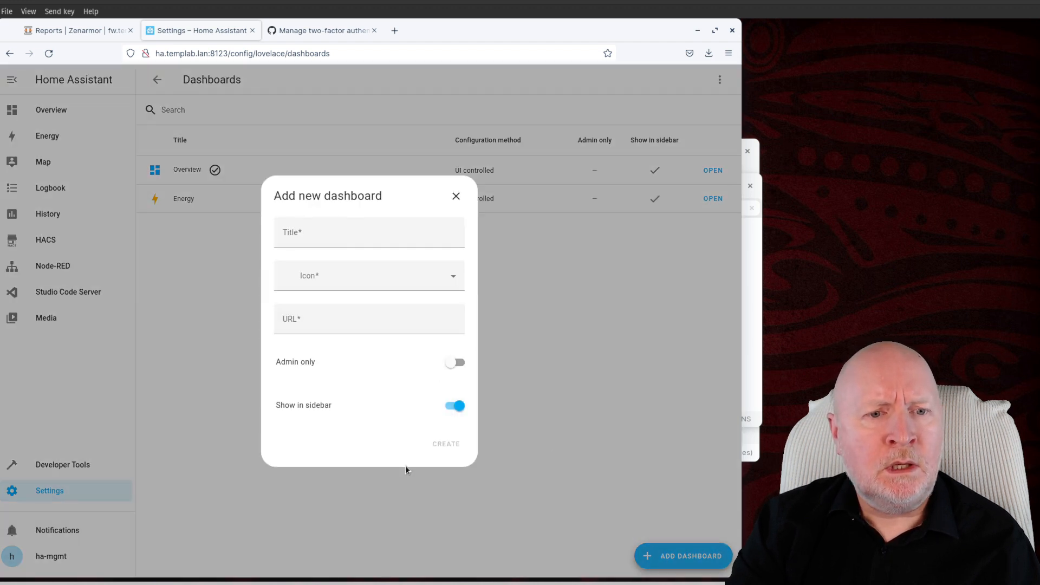
pyautogui.click(332, 231)
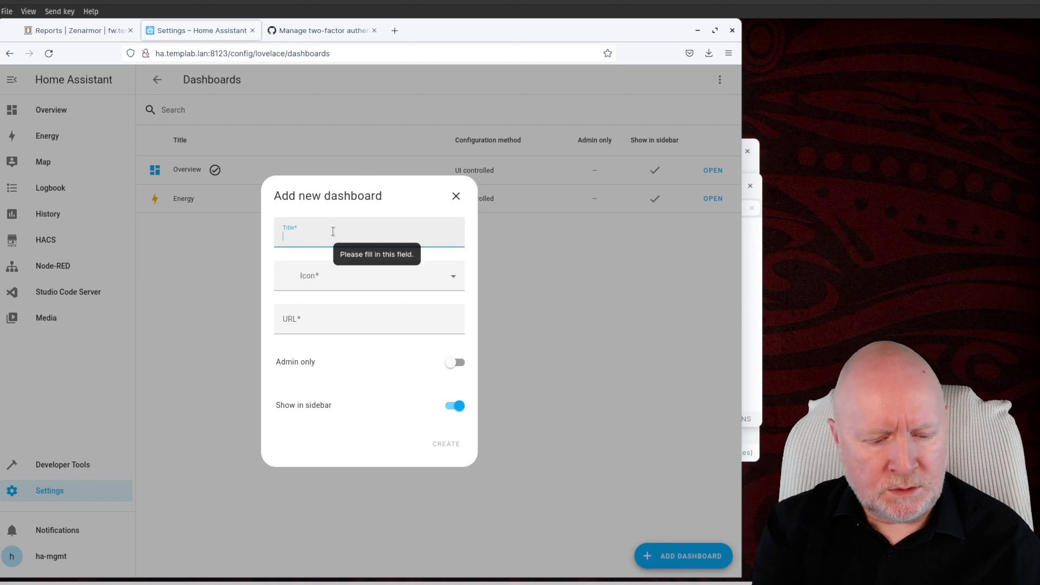
pyautogui.write('Test')
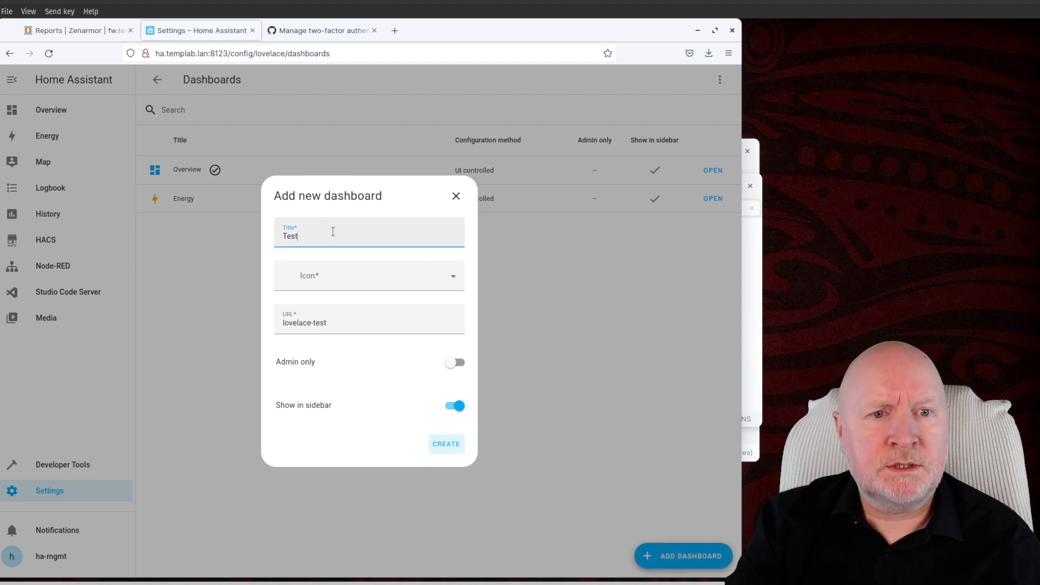
pyautogui.click(459, 443)
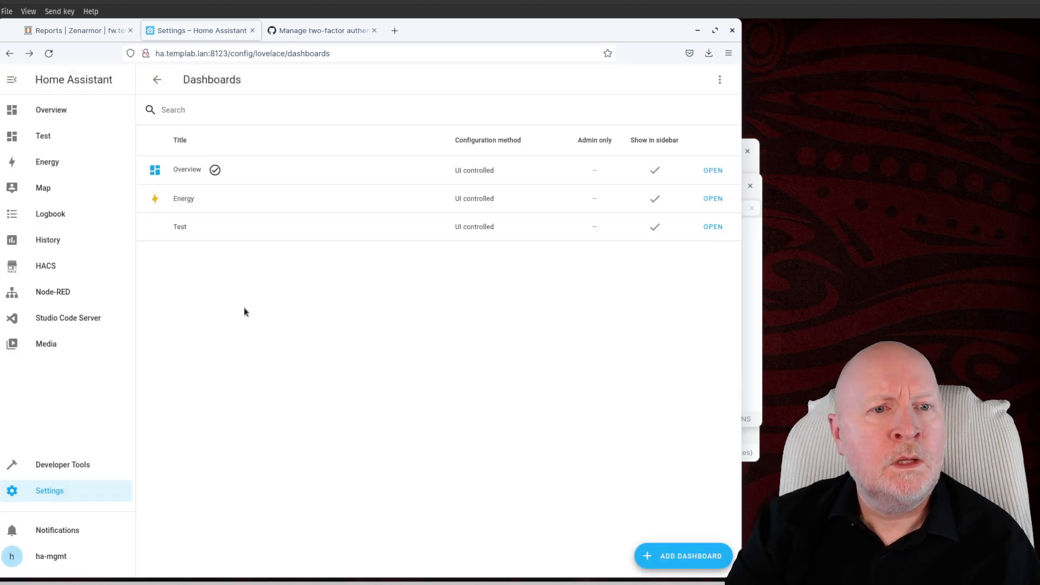
pyautogui.click(703, 229)
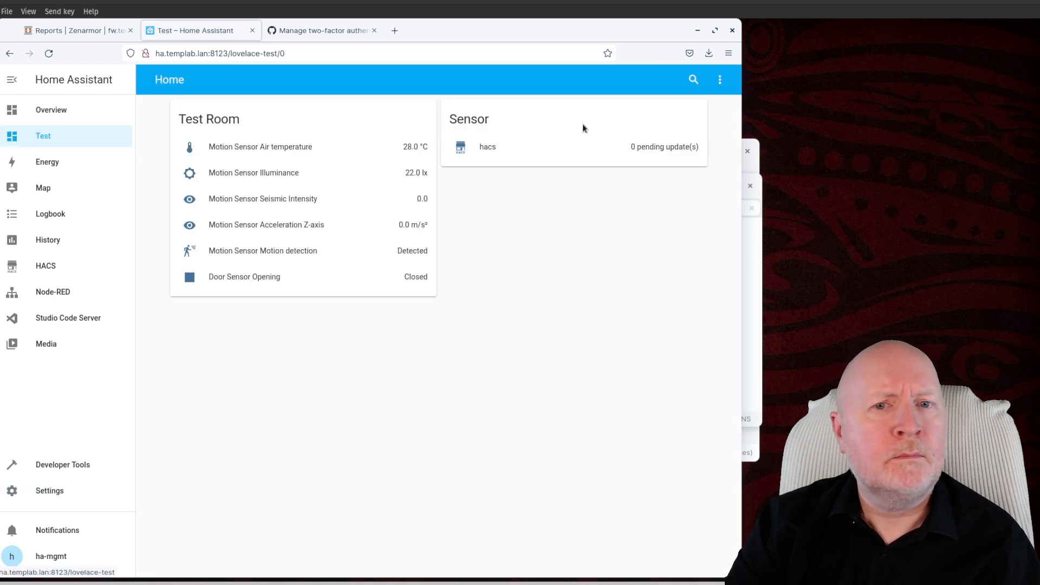
# Take control of the Test dashboard with 'Start with an empty dashboard' enabled.
pyautogui.click(720, 79)
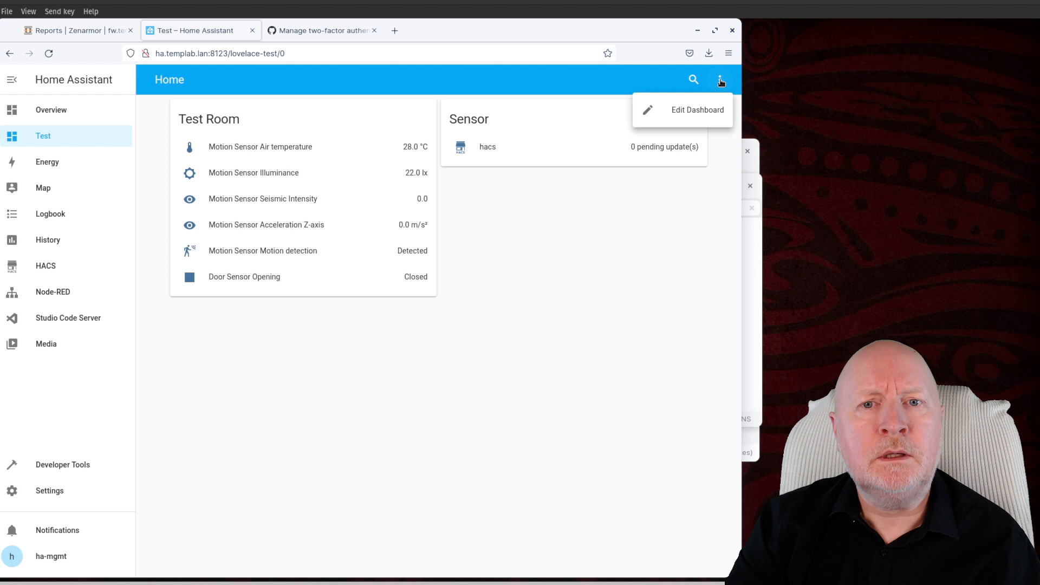
pyautogui.click(721, 110)
pyautogui.click(229, 363)
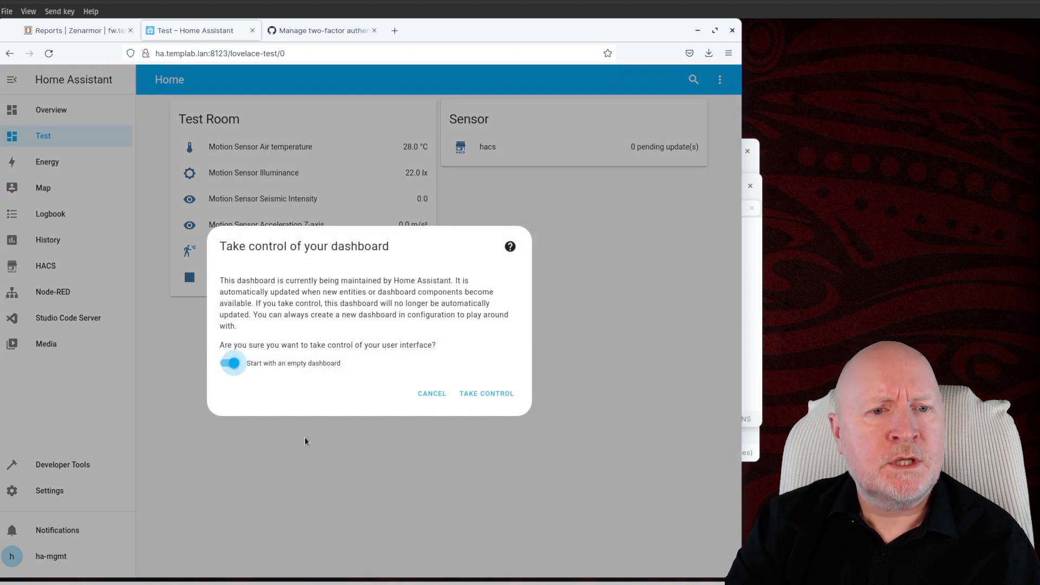
pyautogui.click(493, 396)
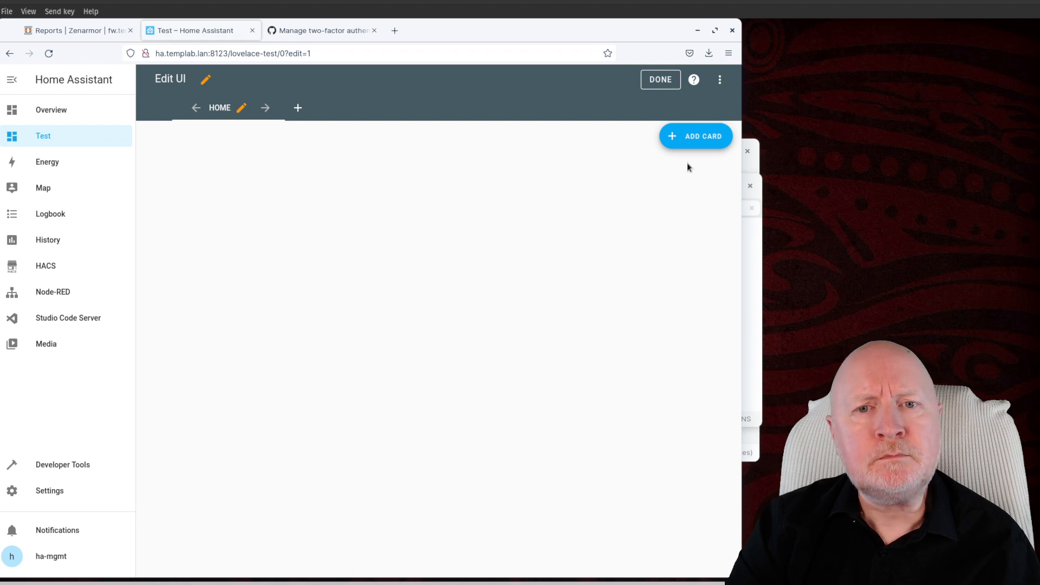
# Browse the card picker without adding any card, then exit edit mode on the empty Test dashboard.
pyautogui.click(683, 144)
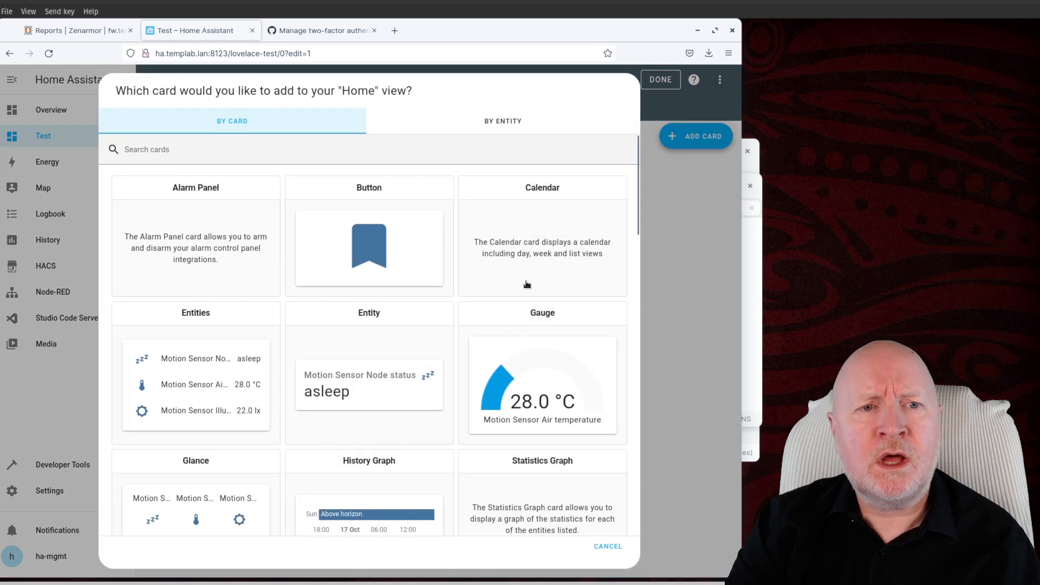
pyautogui.scroll(-7, 563, 350)
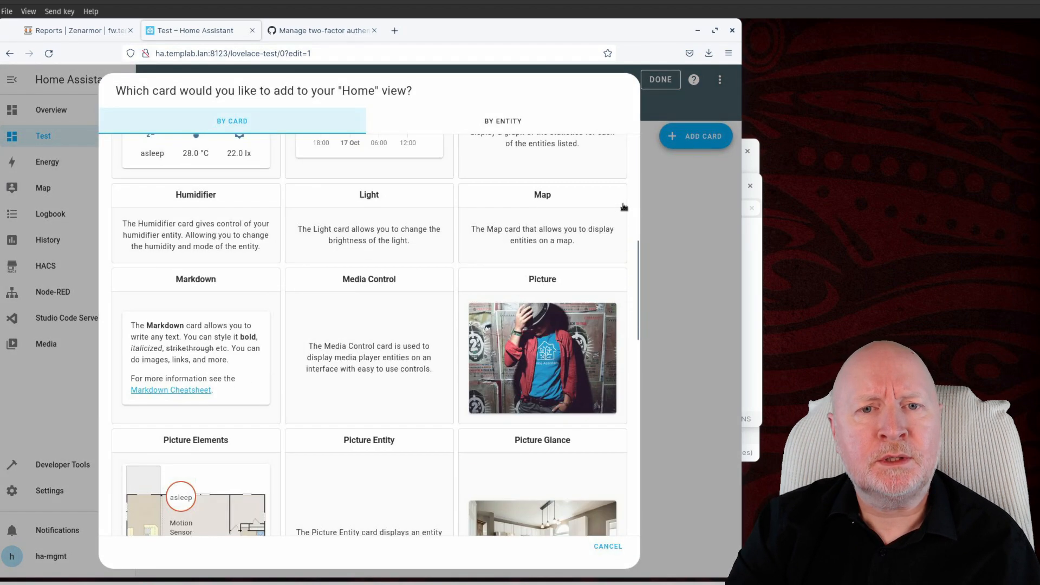
pyautogui.moveTo(635, 304); pyautogui.dragTo(626, 525)
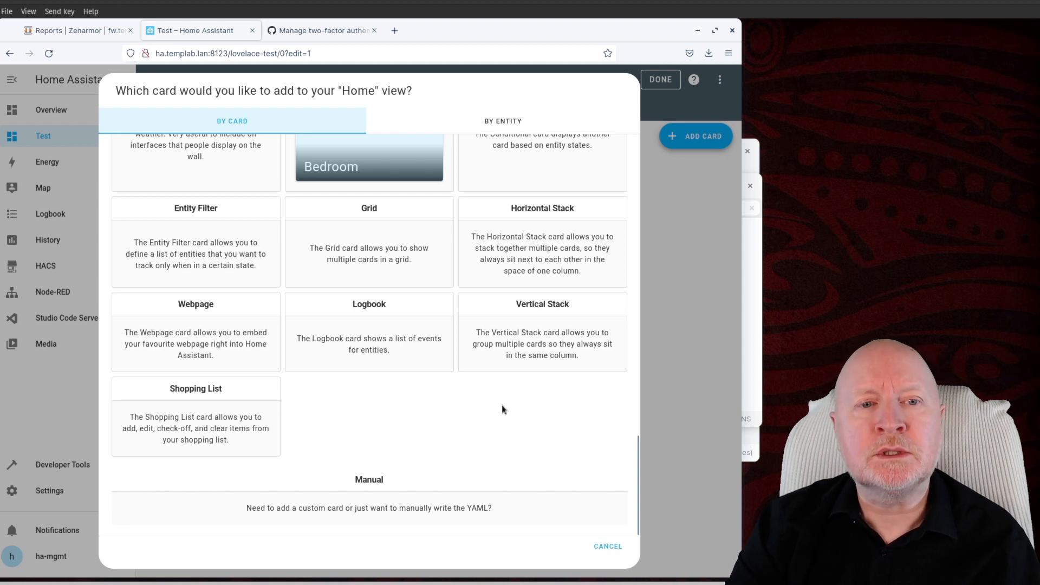
pyautogui.click(609, 545)
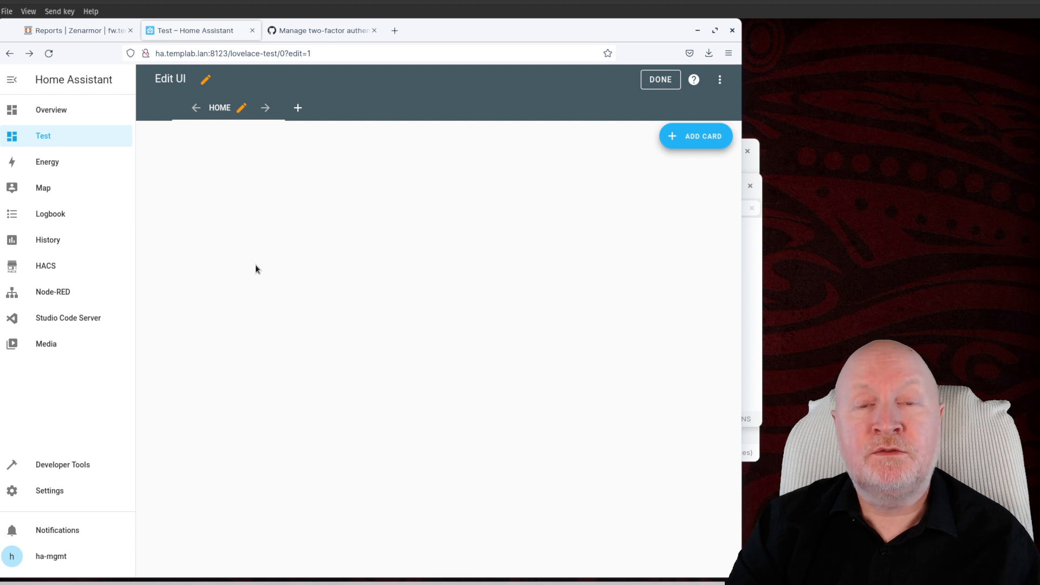
pyautogui.click(660, 80)
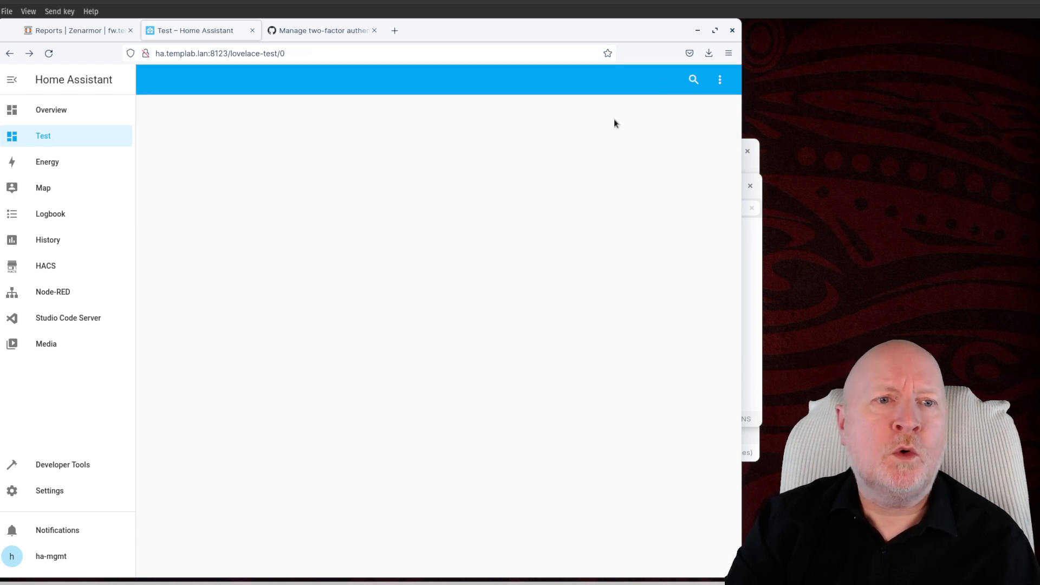